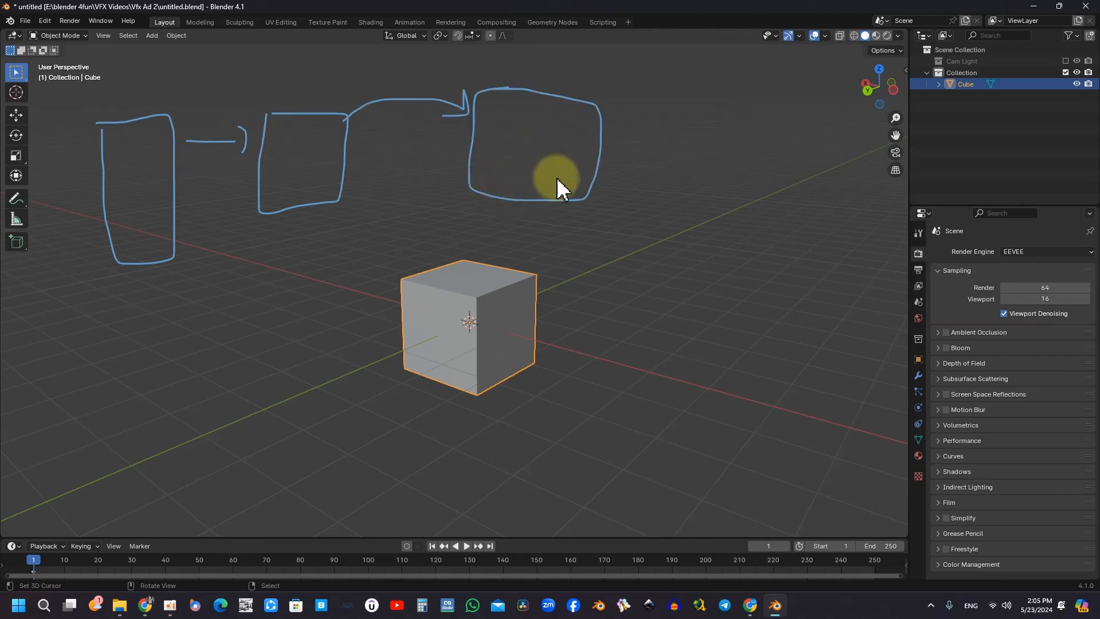
mouse_move(597, 110)
mouse_down()
mouse_move(650, 77)
mouse_move(708, 92)
mouse_move(686, 108)
mouse_move(716, 118)
mouse_move(730, 206)
mouse_move(750, 121)
mouse_up()
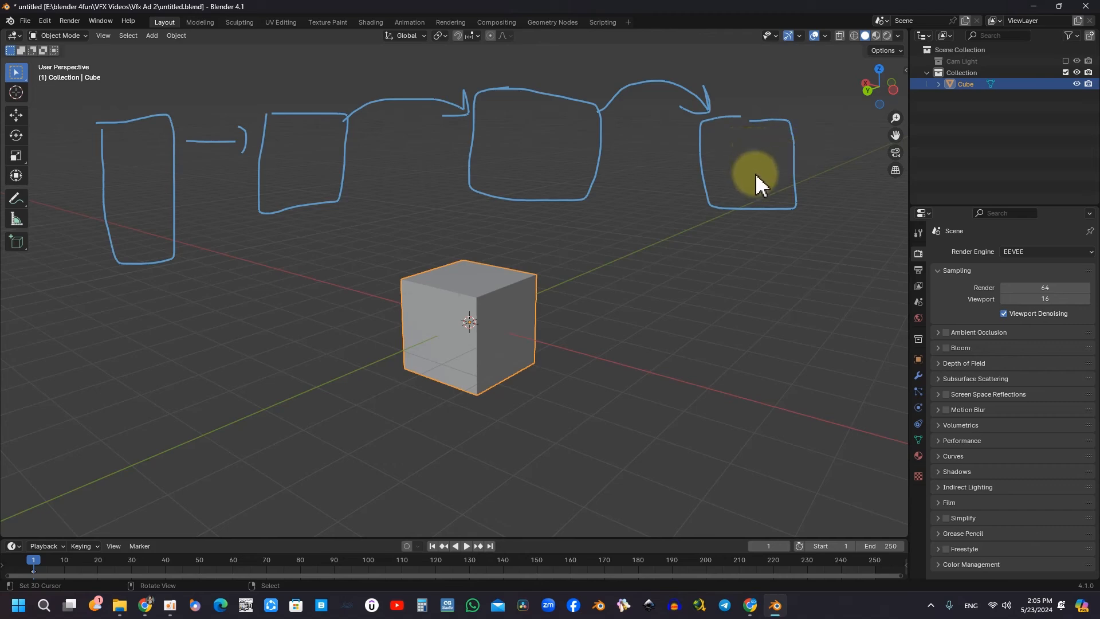
mouse_move(782, 195)
mouse_down()
mouse_move(822, 239)
mouse_move(775, 344)
mouse_up()
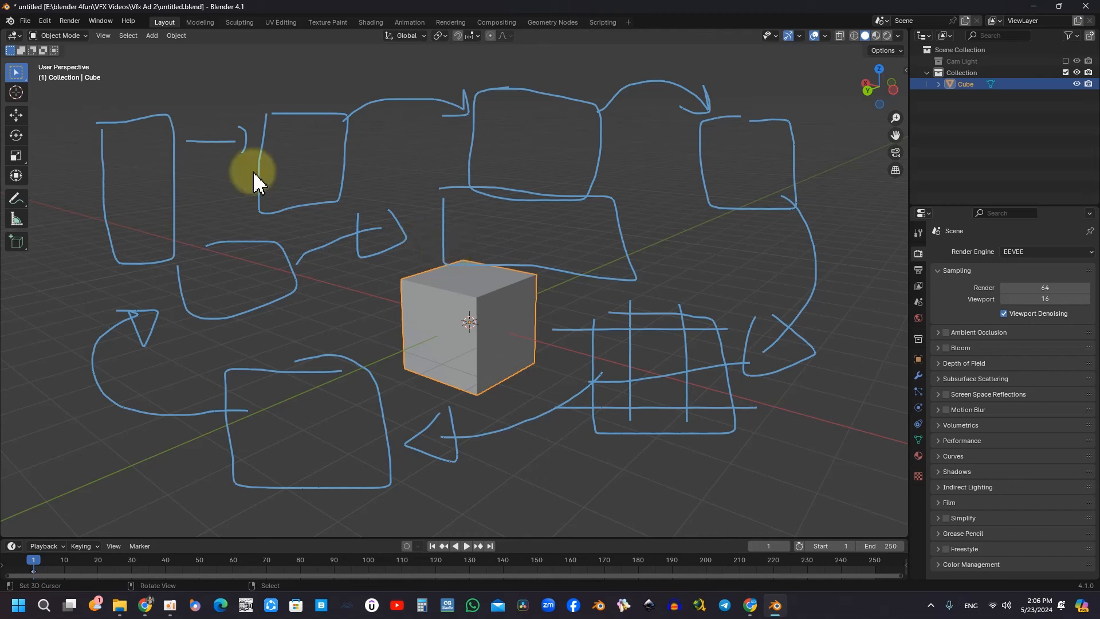
mouse_move(140, 172)
right_down()
mouse_move(698, 149)
mouse_move(800, 307)
mouse_move(727, 246)
mouse_move(721, 430)
mouse_move(384, 358)
right_up()
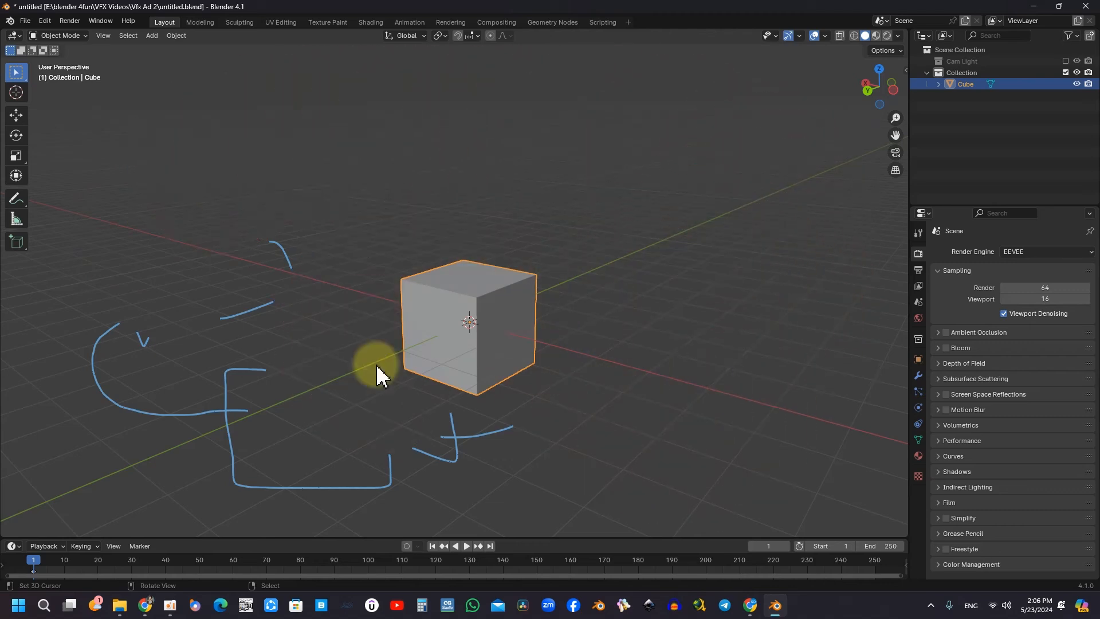
mouse_move(566, 261)
right_down()
mouse_move(499, 319)
mouse_move(228, 457)
mouse_move(295, 270)
right_up()
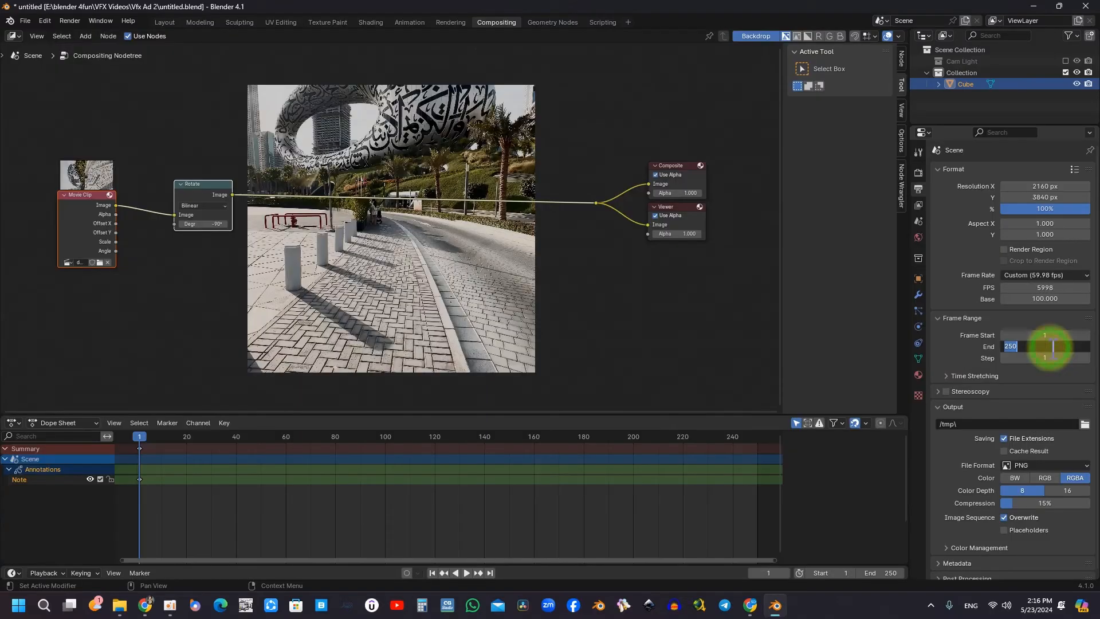
Set the scene's end frame to 140 and browse to the blender 4fun folder on Local Disk (E:) for the render output
text(140)
key(Return)
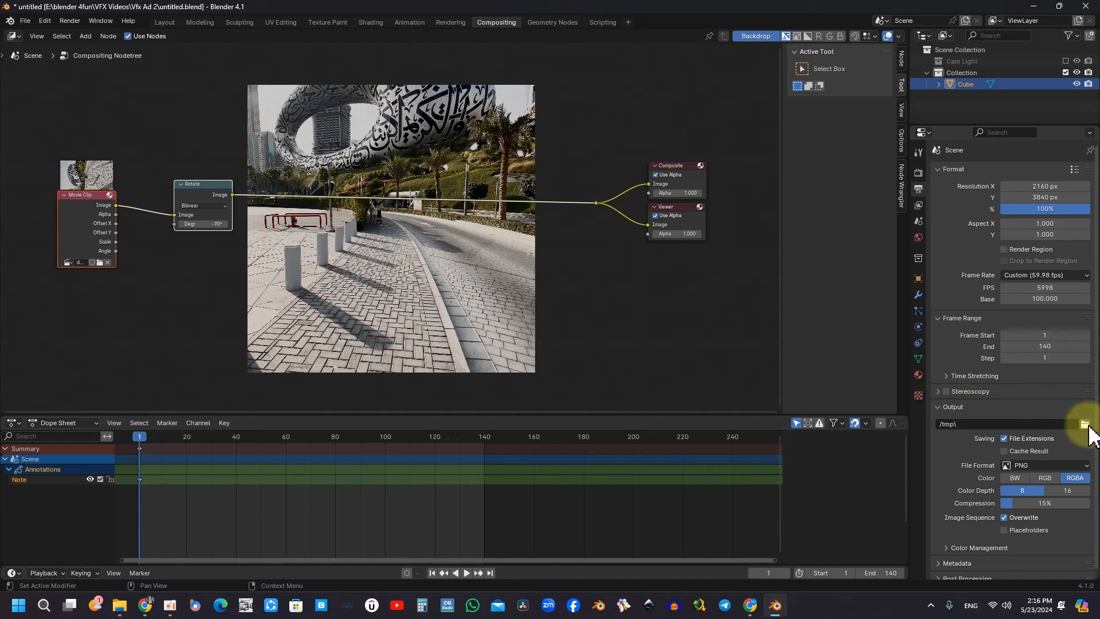
scroll(1032, 410, down, 1)
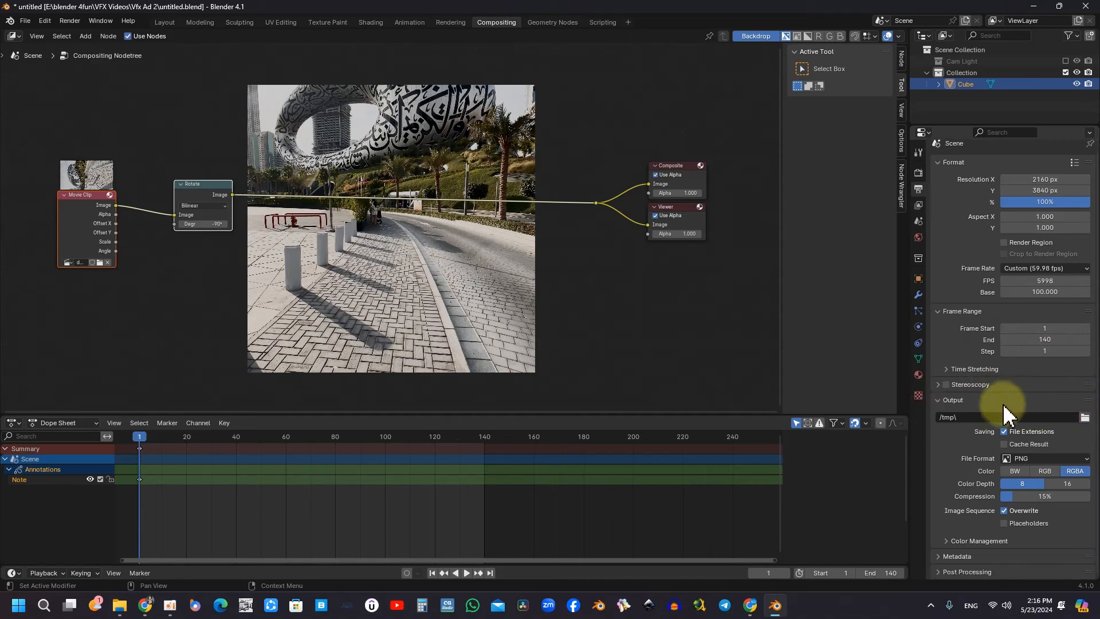
click(1086, 418)
click(198, 368)
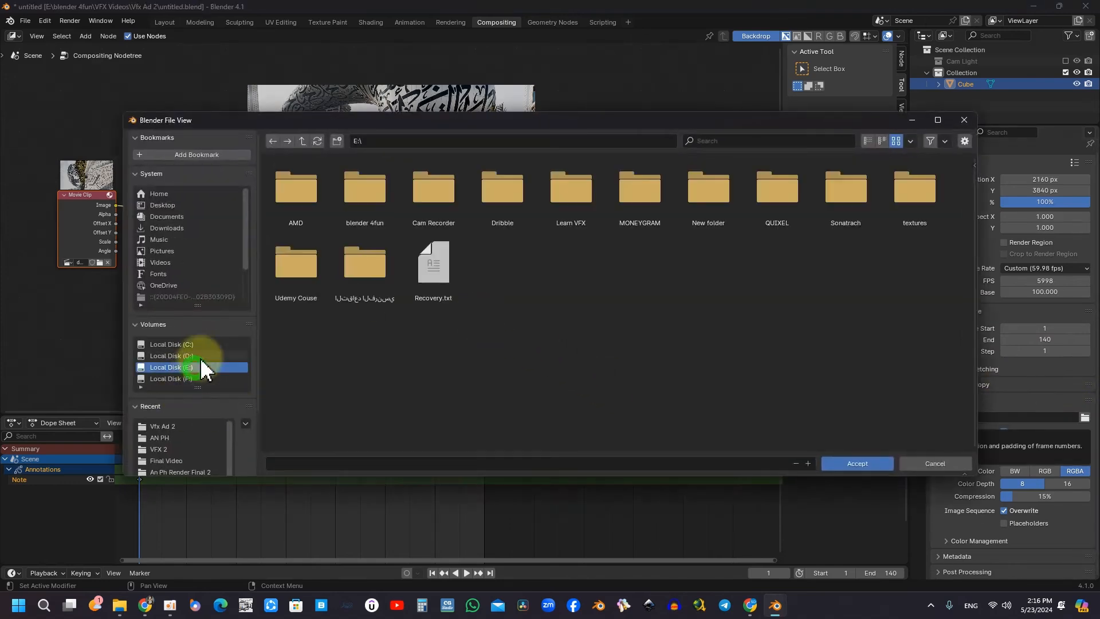
double_click(363, 211)
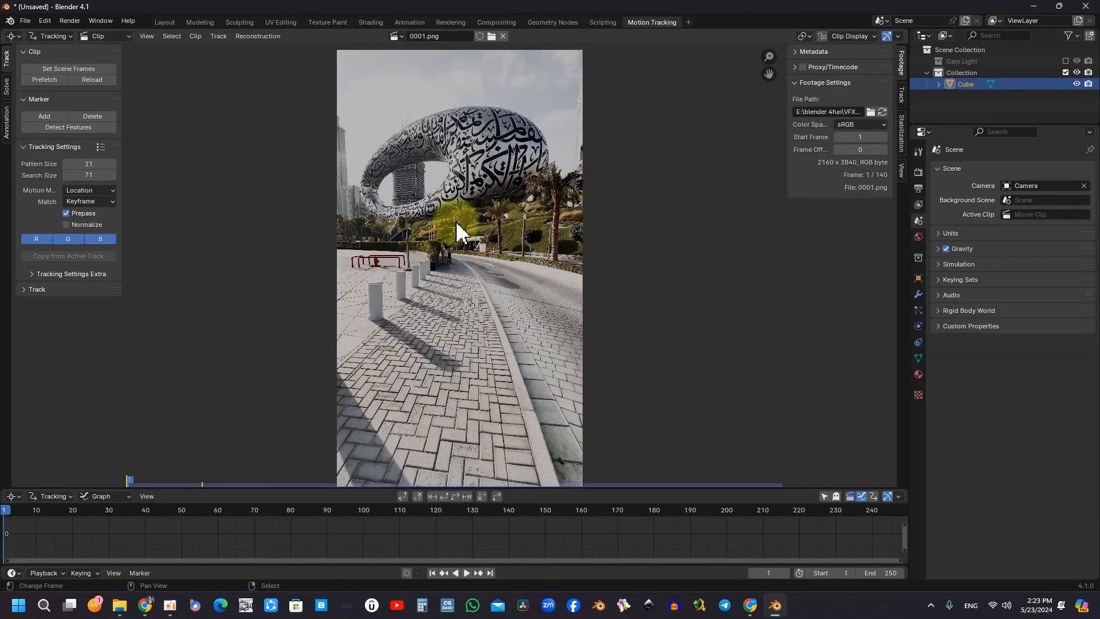
Set the motion tracking match mode to Previous frame
middle_drag(464, 212, 456, 206)
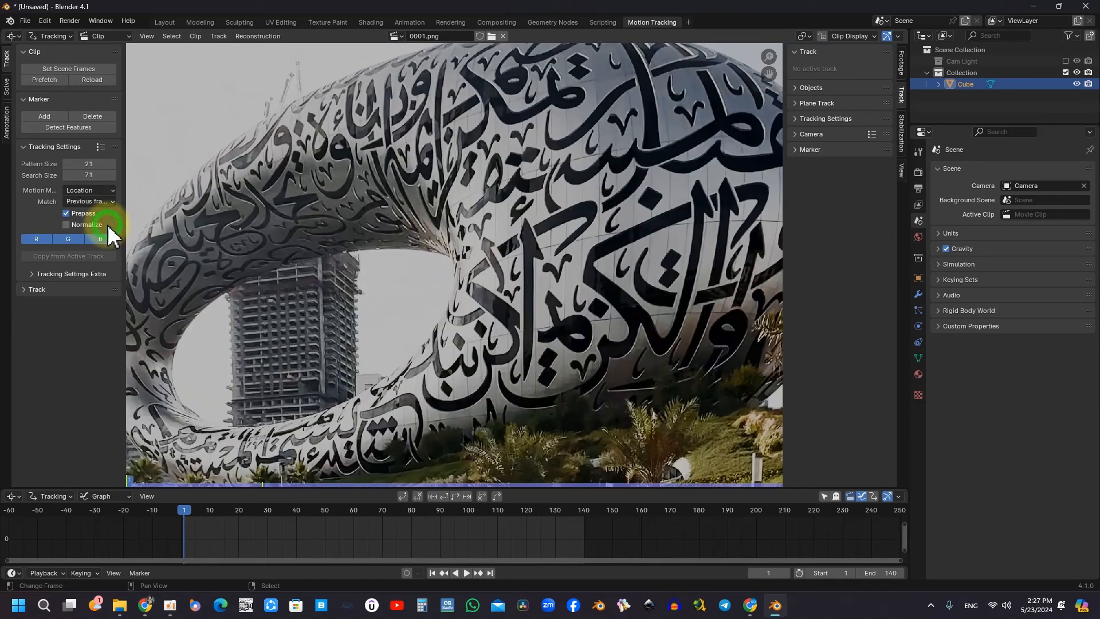
click(106, 207)
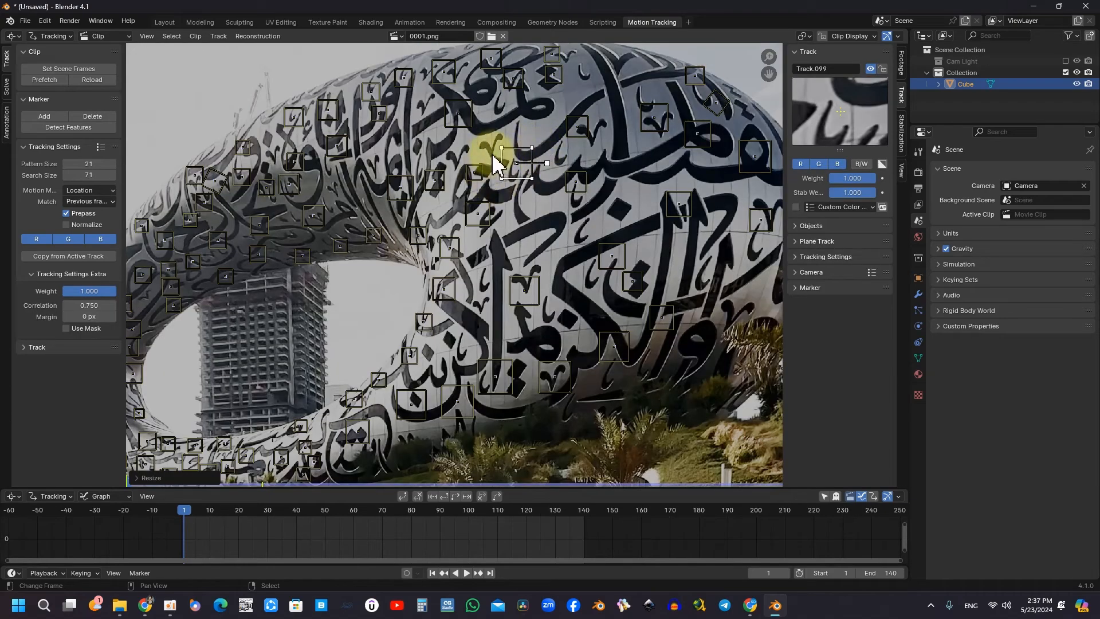
Add a tracking marker on the ring's inner edge just above the unfinished tower's top and enlarge it
scroll(498, 163, down, 1)
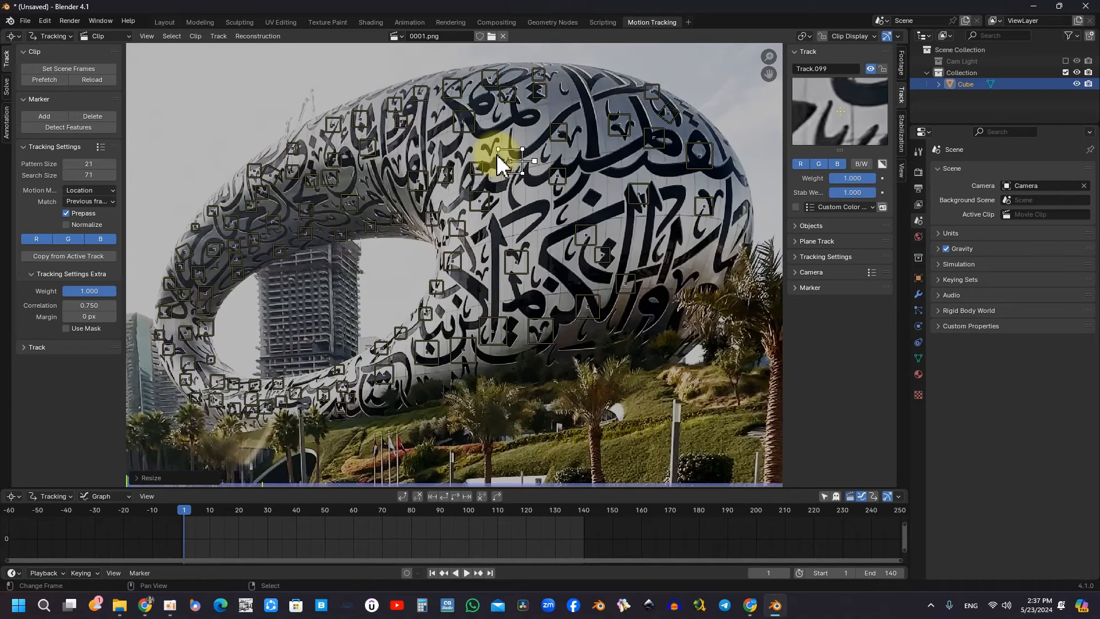
middle_drag(356, 255, 368, 252)
drag(368, 252, 368, 252)
middle_drag(368, 252, 385, 246)
scroll(364, 236, up, 4)
middle_drag(355, 229, 410, 187)
scroll(411, 187, down, 2)
scroll(411, 190, up, 2)
ctrl+click(416, 180)
key(s)
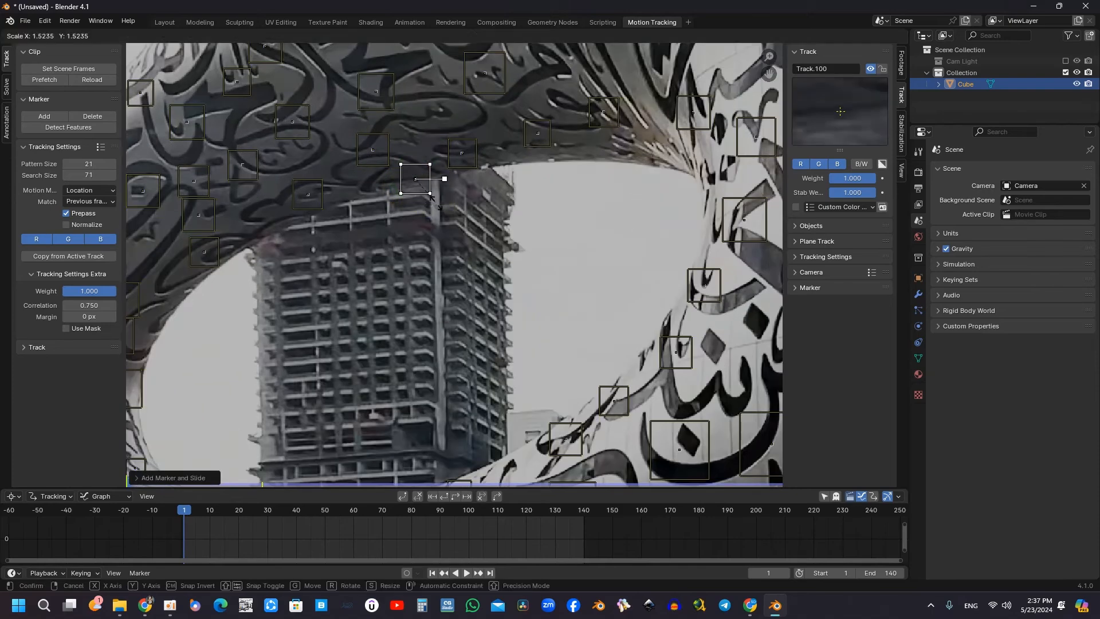
click(441, 214)
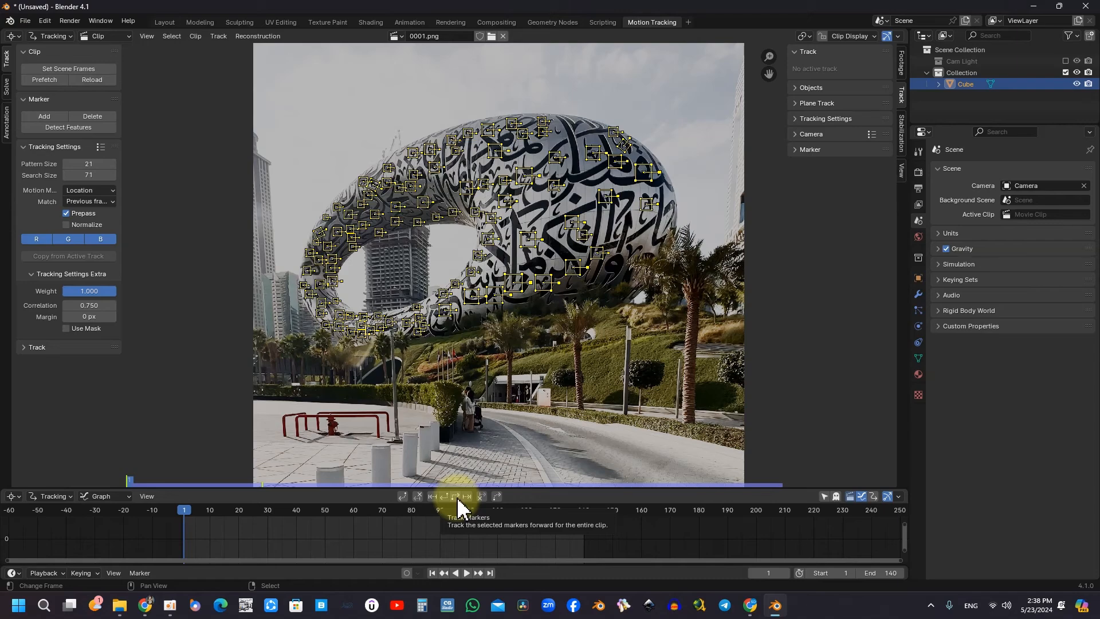
Track all the building's markers forward through the entire clip and enlarge the graph area to inspect their motion curves
click(457, 497)
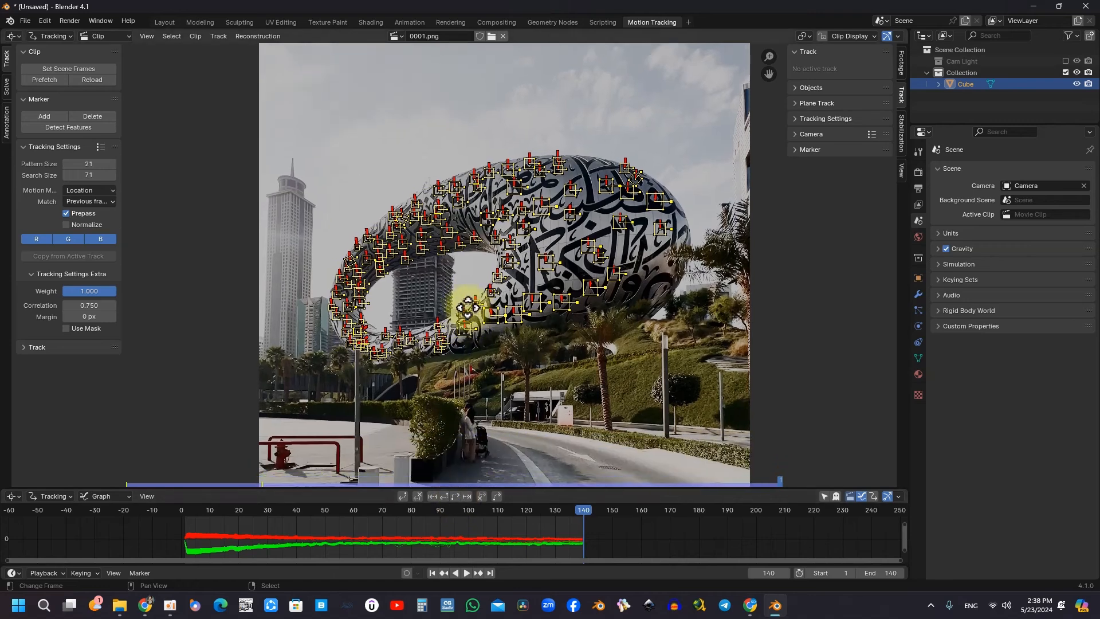
drag(494, 487, 487, 319)
scroll(419, 496, up, 4)
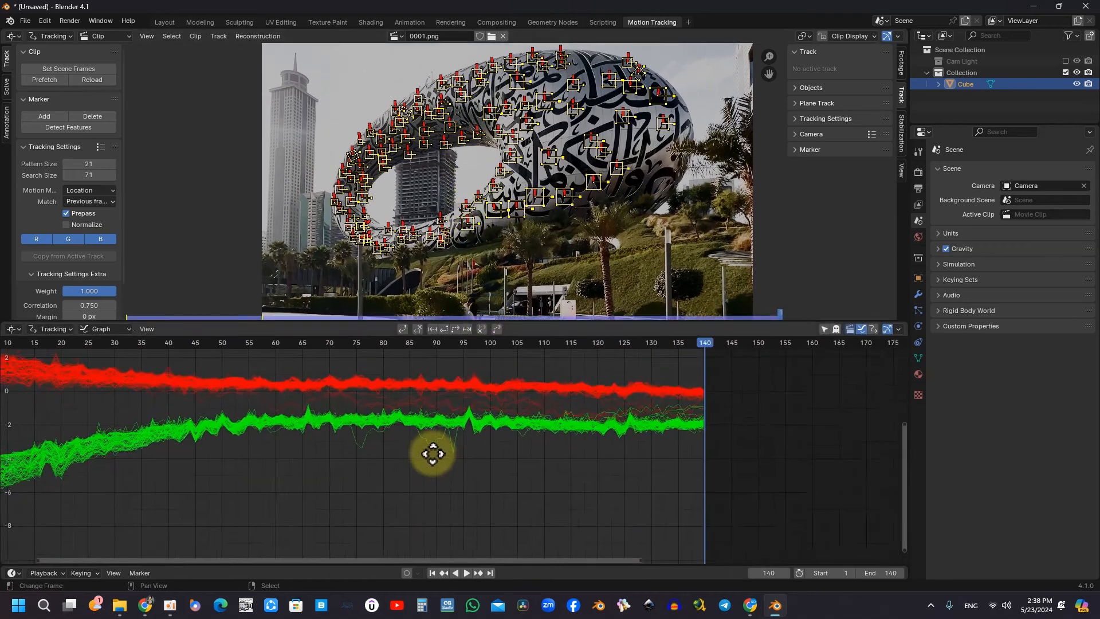
middle_drag(430, 447, 452, 487)
middle_drag(252, 460, 290, 474)
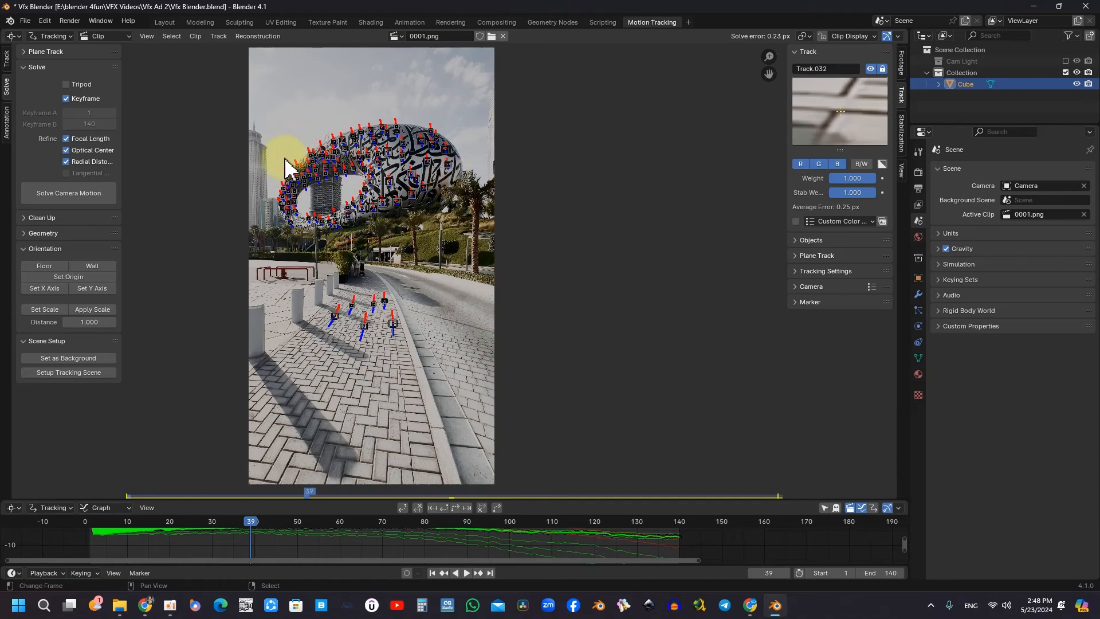
scroll(352, 294, up, 7)
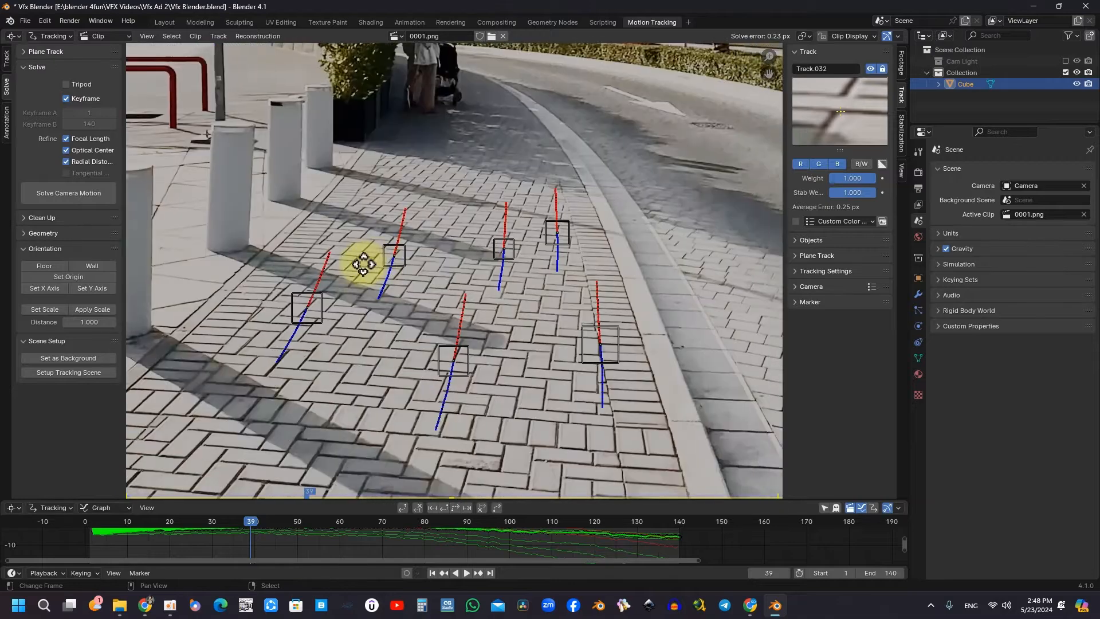
middle_drag(364, 264, 347, 264)
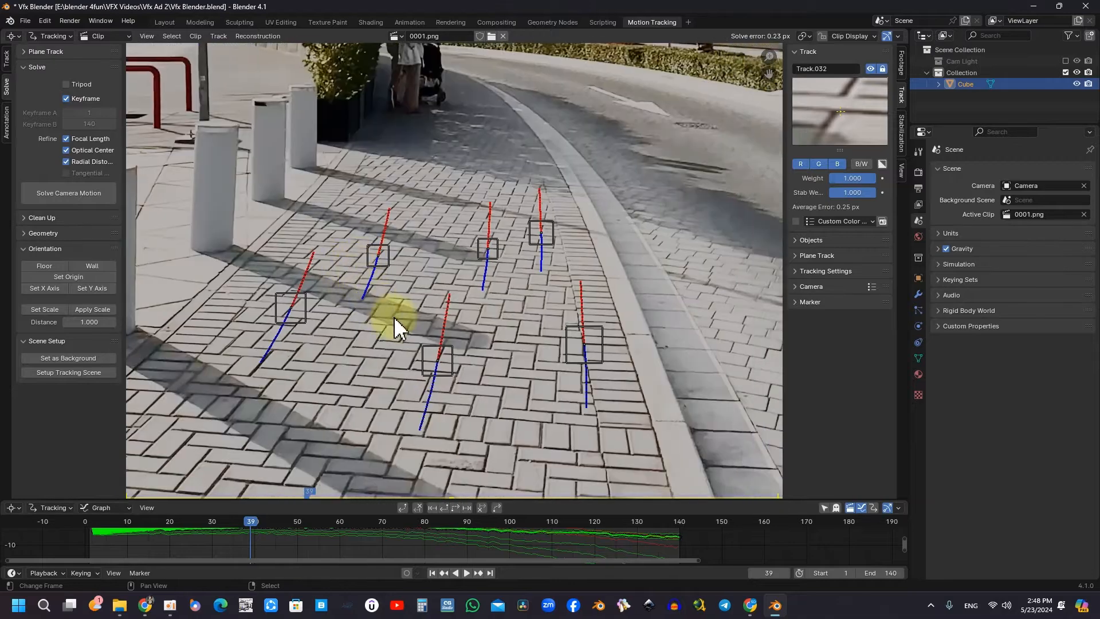
scroll(421, 328, down, 2)
middle_drag(421, 327, 416, 313)
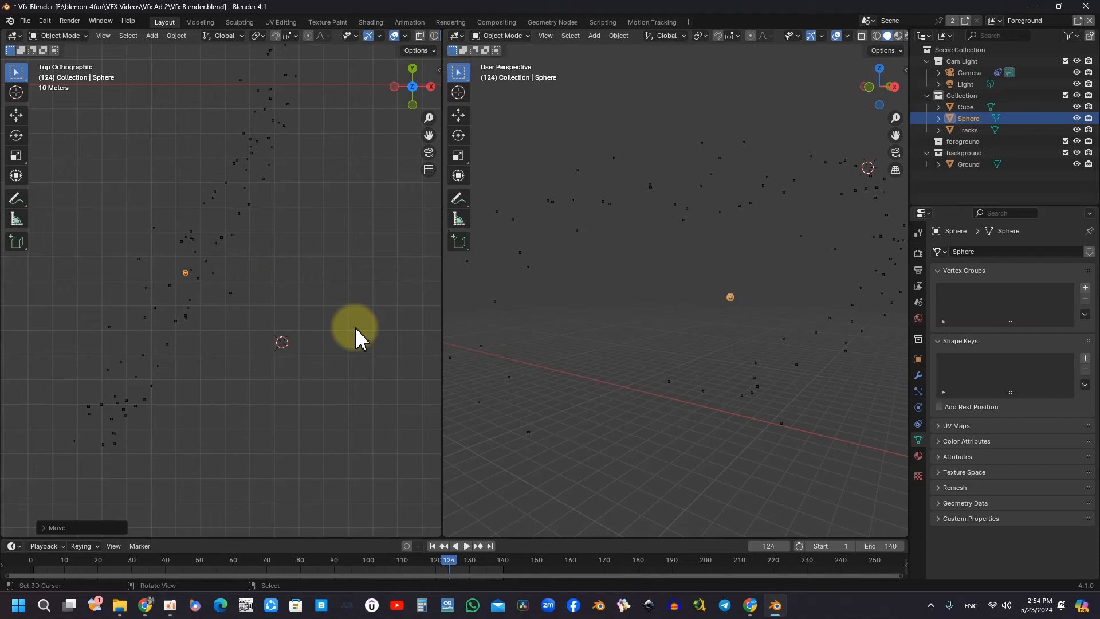
key(Tab)
key(alt+a)
scroll(137, 245, up, 10)
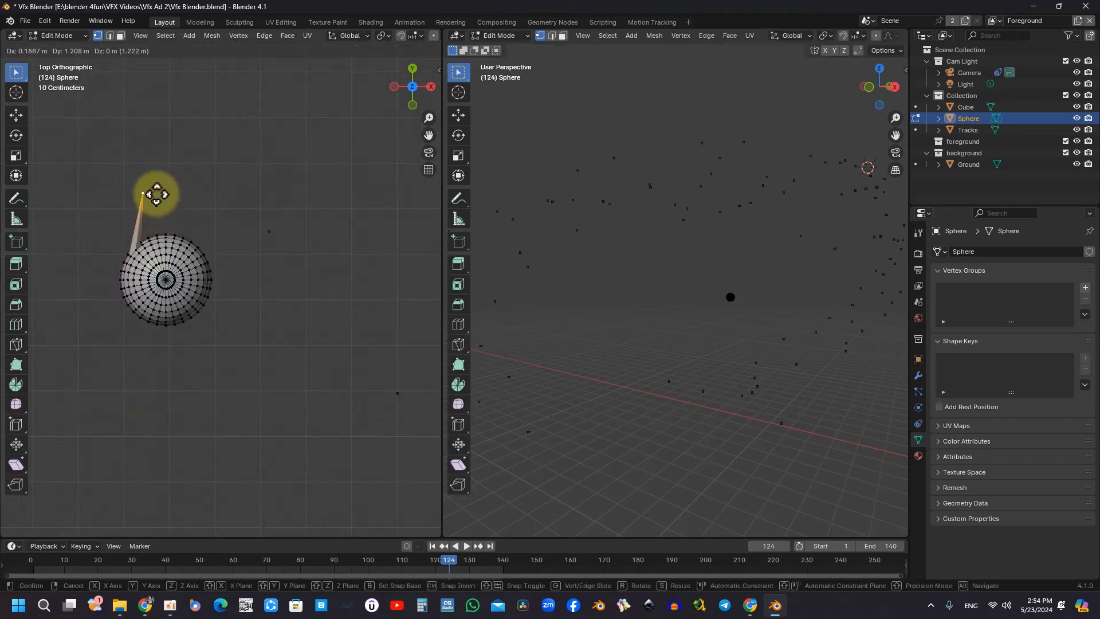
scroll(169, 197, down, 9)
key(Tab)
click(207, 289)
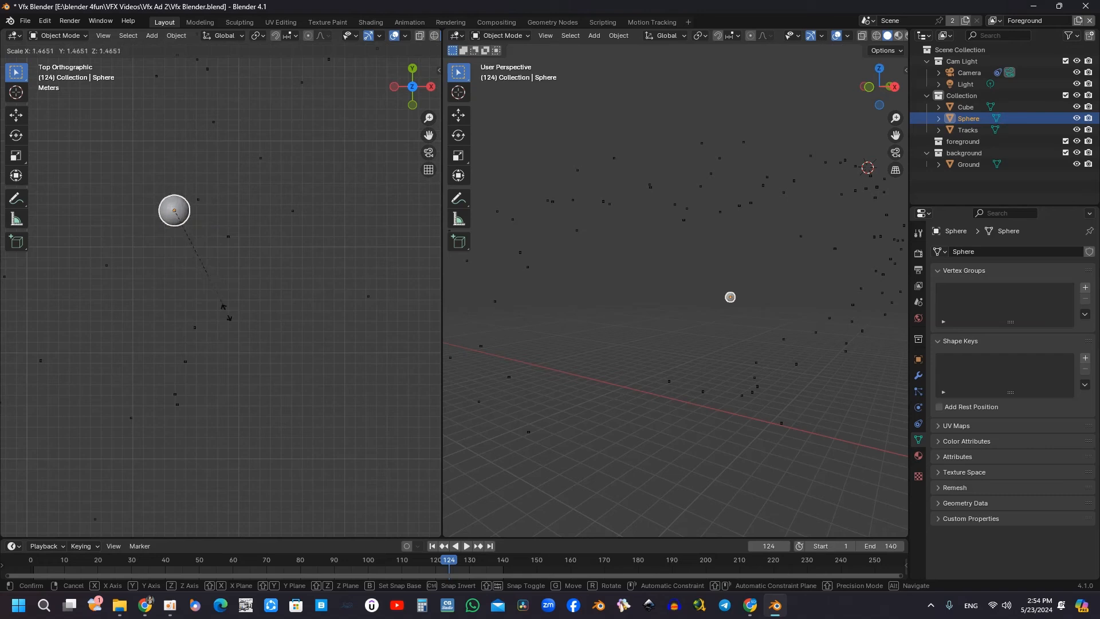
click(203, 251)
shift+middle_drag(207, 256, 240, 265)
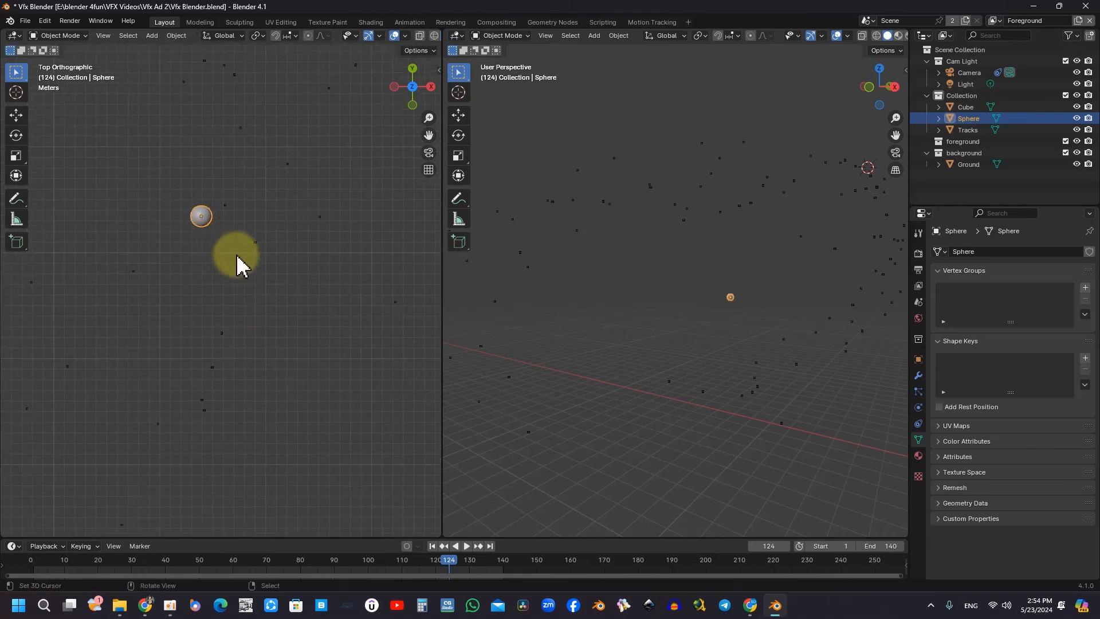
Enter Edit Mode on the sphere and select its entire mesh
key(Tab)
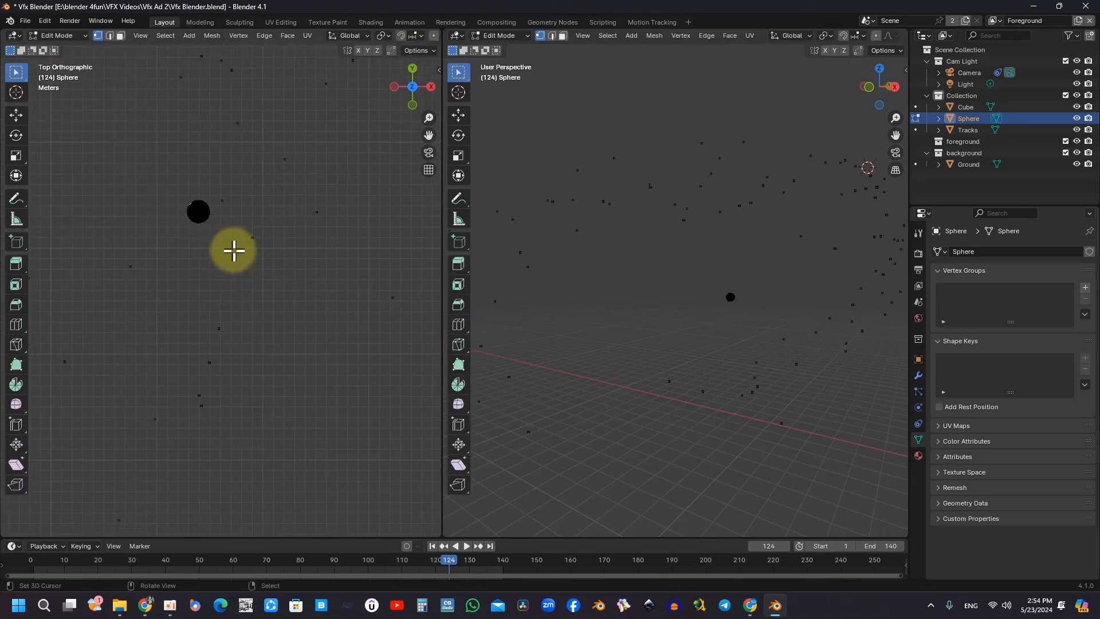
scroll(233, 250, up, 3)
key(a)
scroll(173, 185, up, 4)
scroll(174, 187, down, 8)
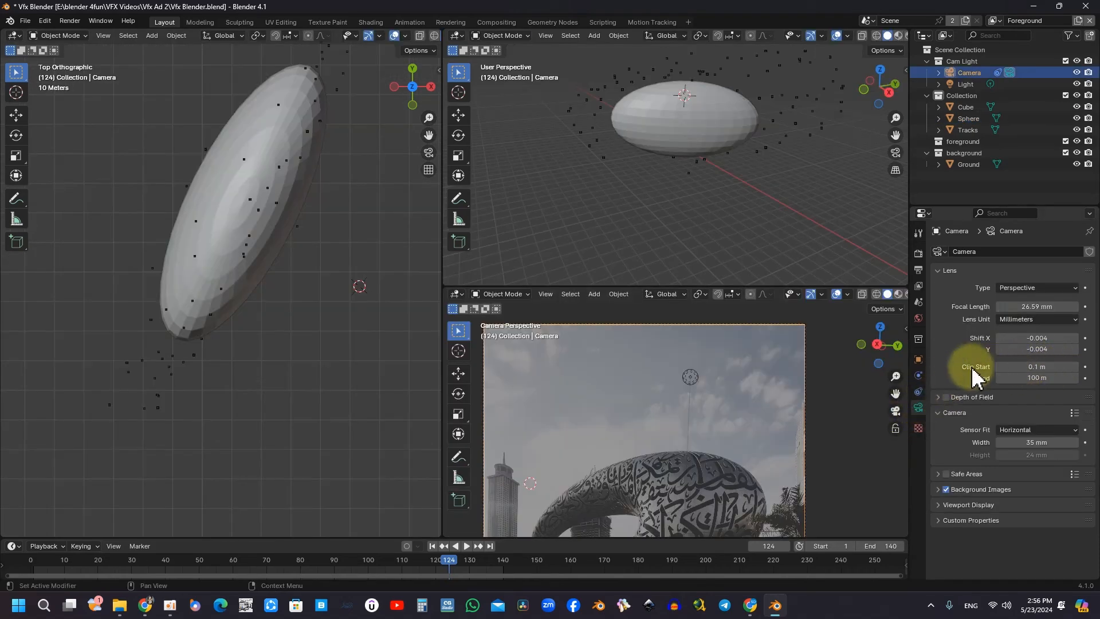
Set the camera's clip end distance to 10000 m and frame the building in the camera view
click(1024, 378)
text(10000)
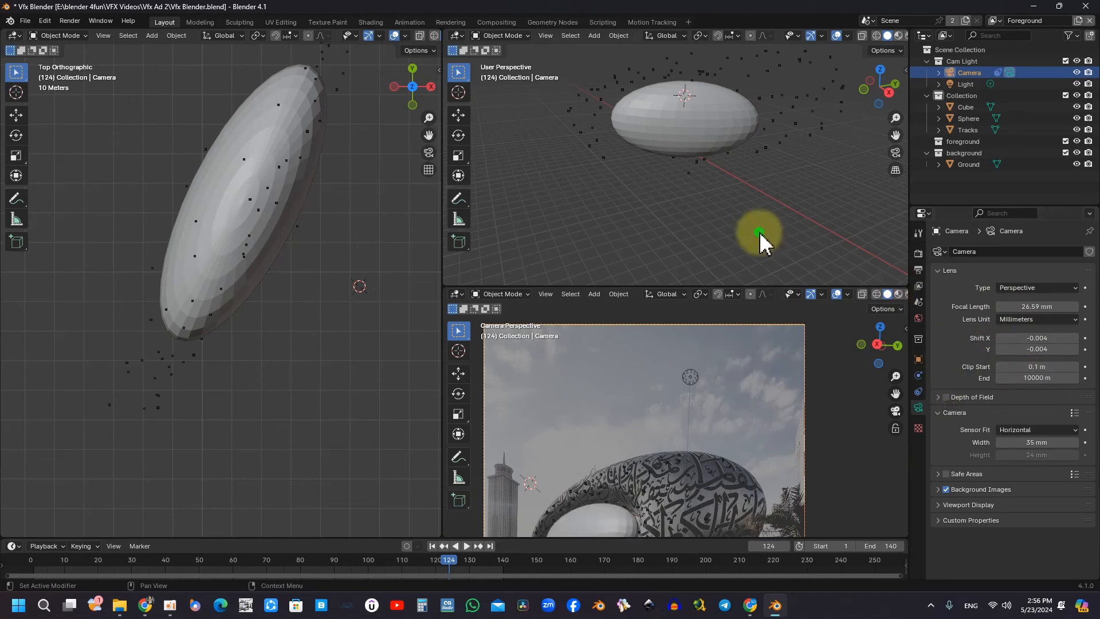
key(Return)
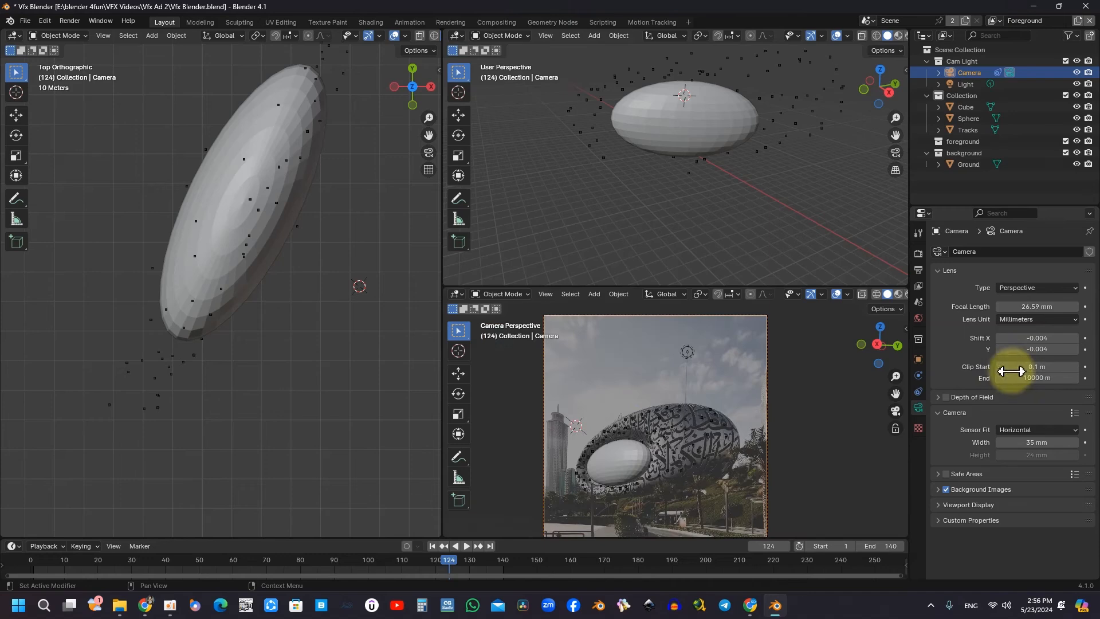
shift+middle_drag(630, 453, 633, 424)
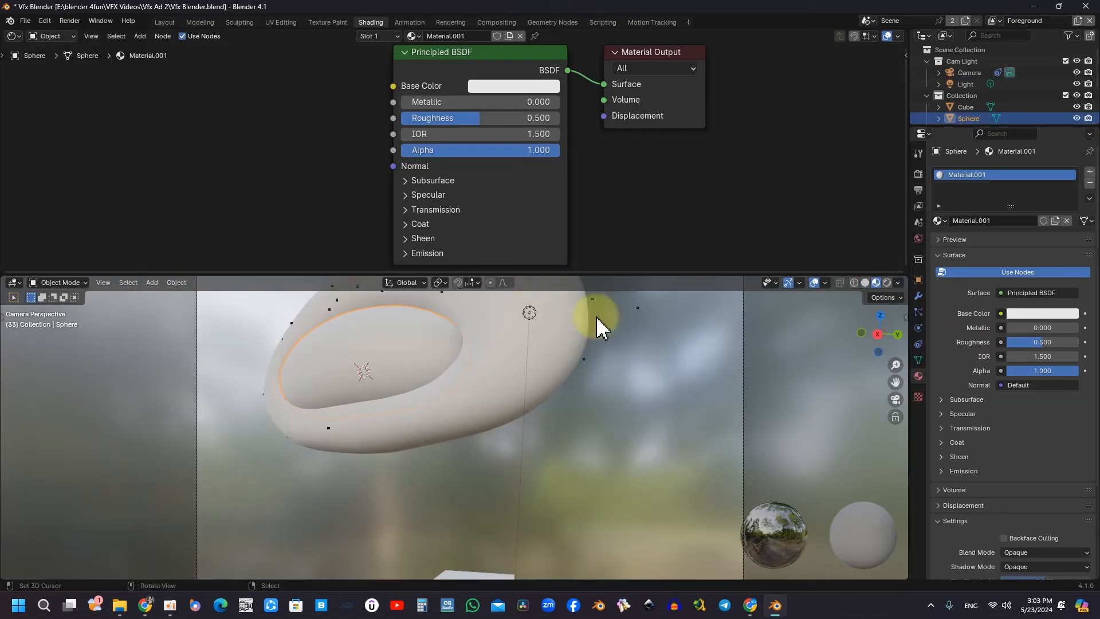
Set the render engine to Cycles and show the camera view in Rendered shading
click(918, 174)
click(1039, 170)
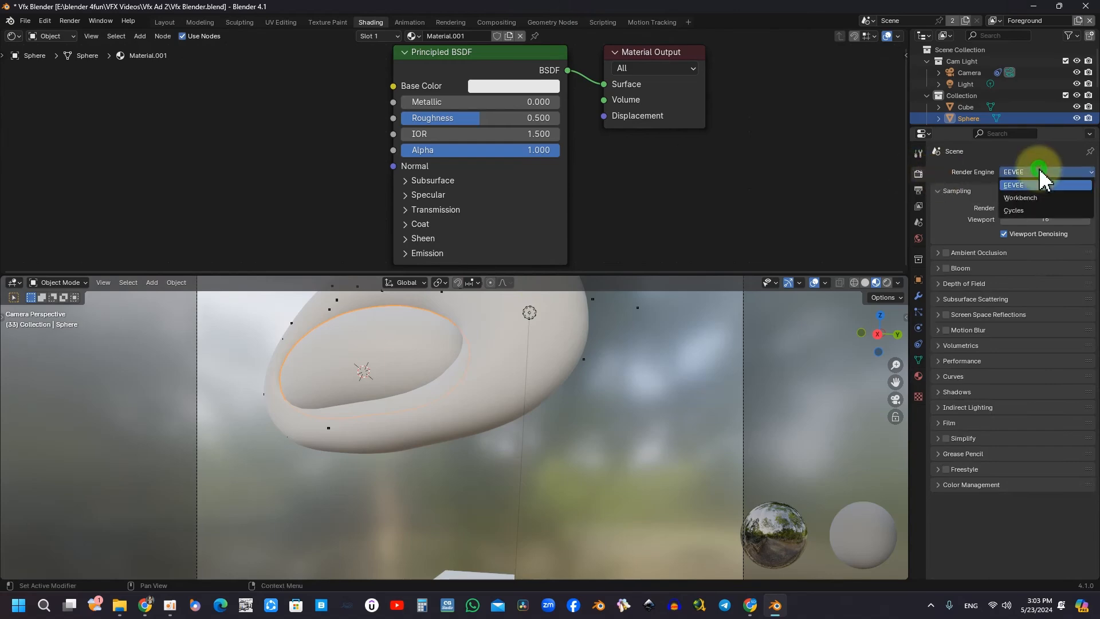
click(1032, 212)
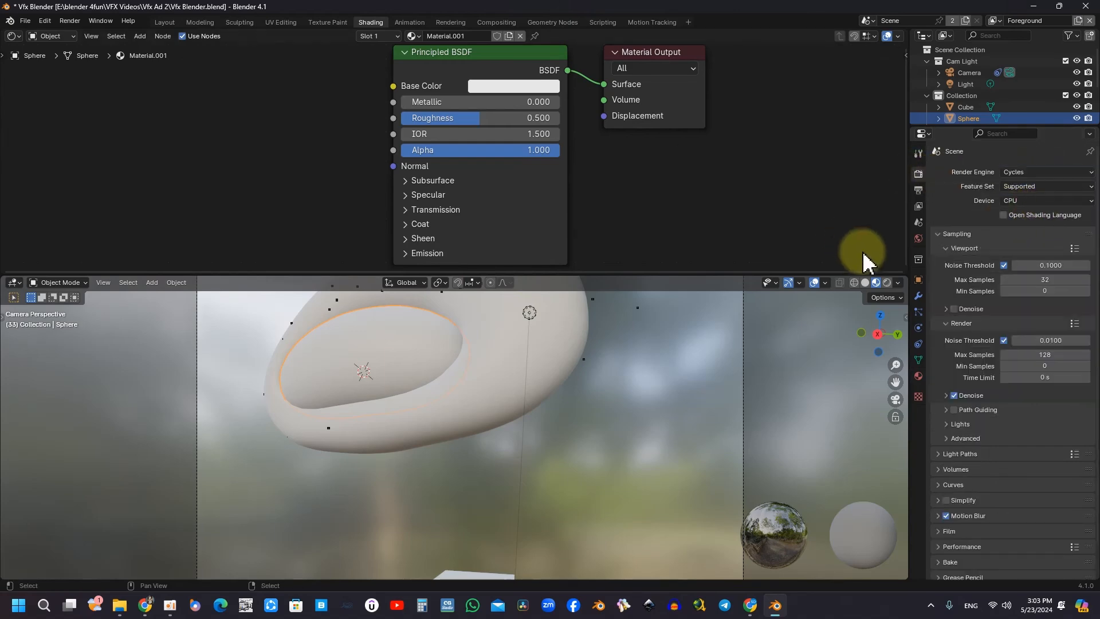
click(887, 283)
scroll(452, 353, down, 2)
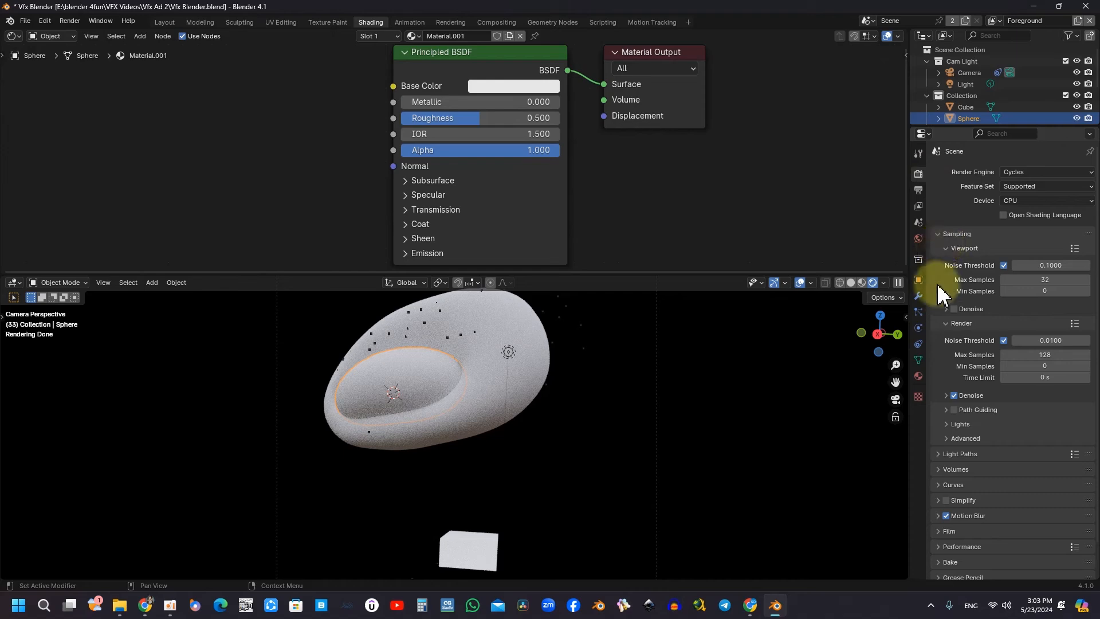
Enable the Transparent option in the render's film settings
scroll(948, 495, down, 1)
click(951, 494)
scroll(957, 499, down, 3)
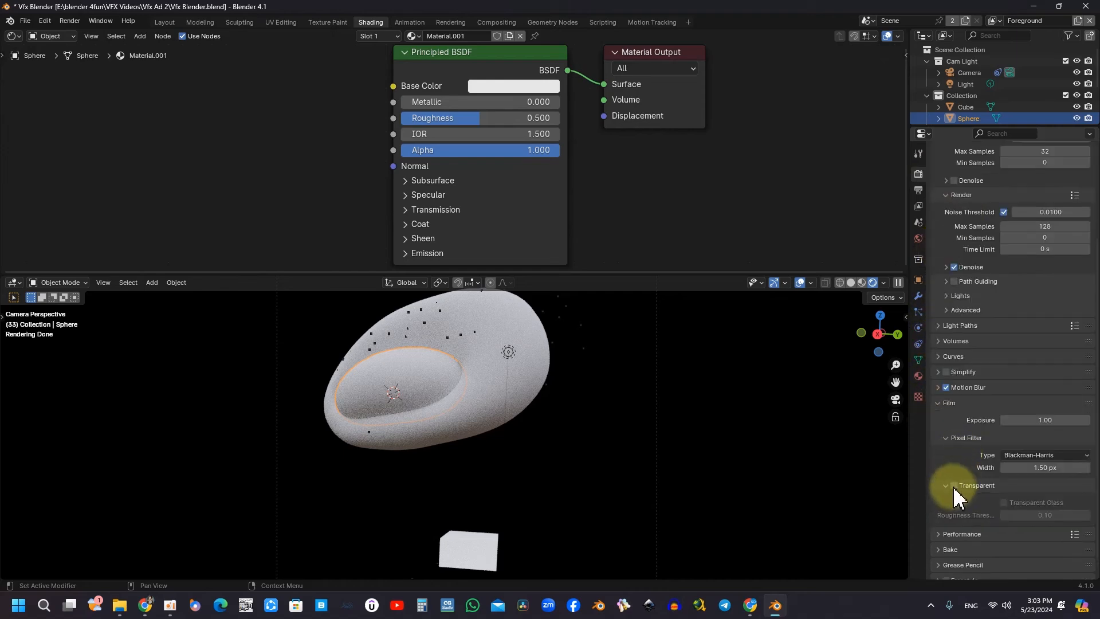
click(954, 487)
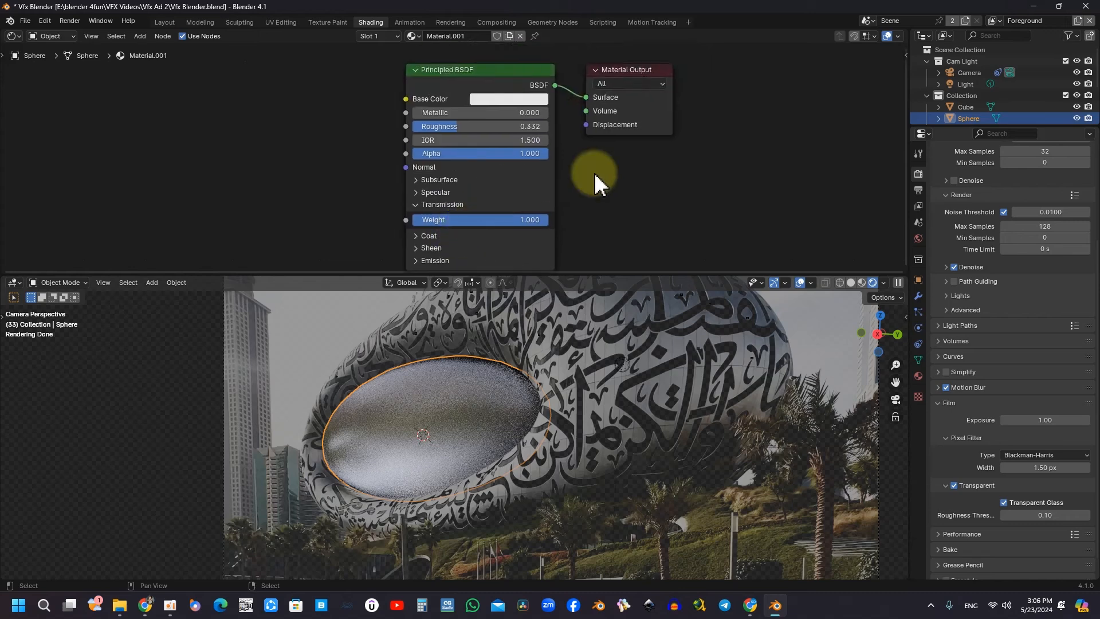
Move the Material Output node away from the Principled BSDF, add a Volume Absorption node and connect it to the output's Volume input
middle_drag(560, 189, 503, 196)
drag(539, 92, 700, 118)
middle_drag(571, 174, 467, 136)
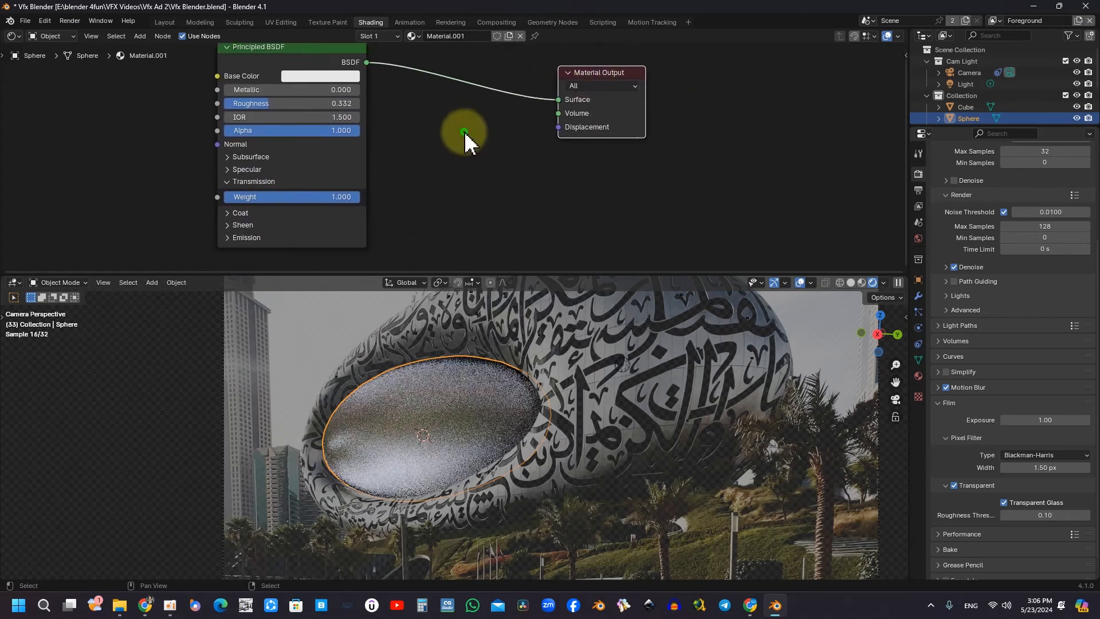
key(shift+a)
mouse_move(447, 225)
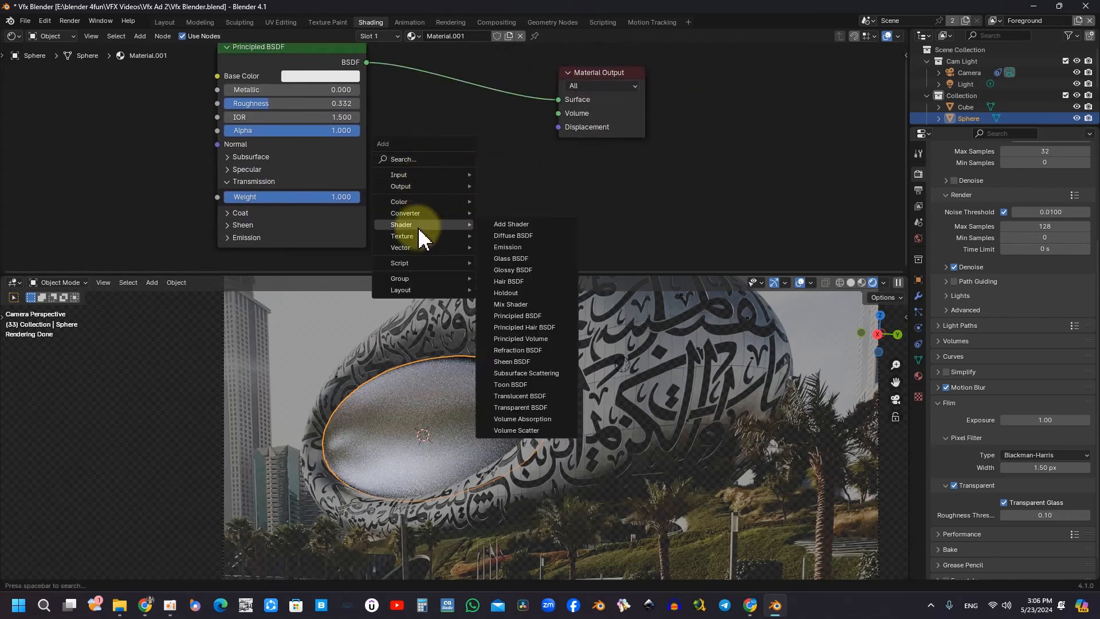
click(552, 419)
click(390, 135)
drag(482, 154, 555, 114)
scroll(552, 123, up, 2)
scroll(455, 204, up, 3)
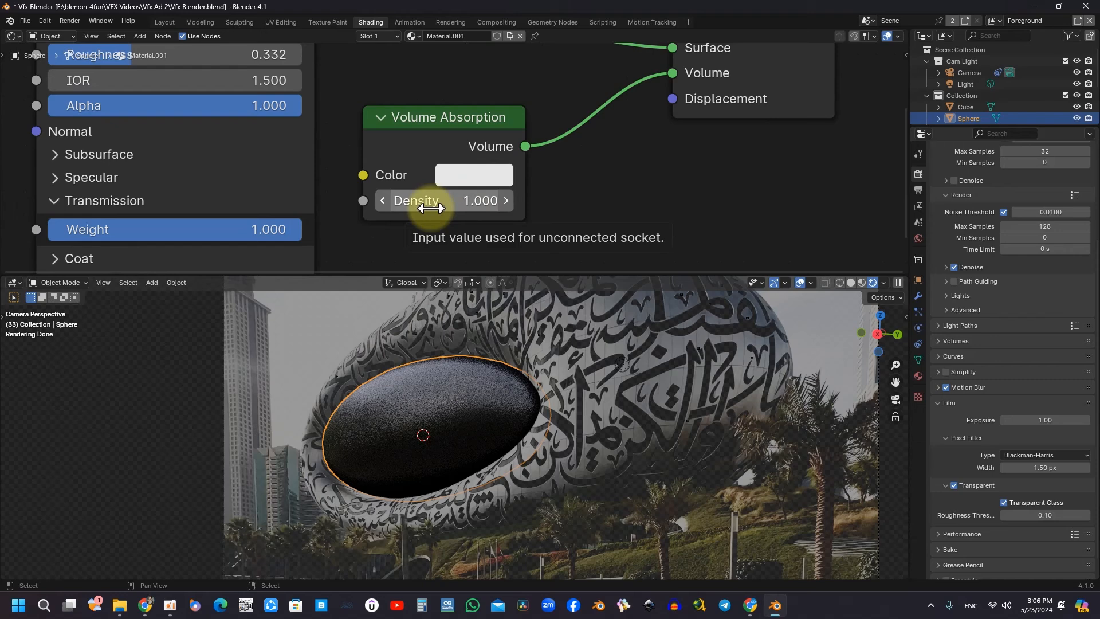
Select the cube and the ground plane on the pavement in the camera view
click(557, 476)
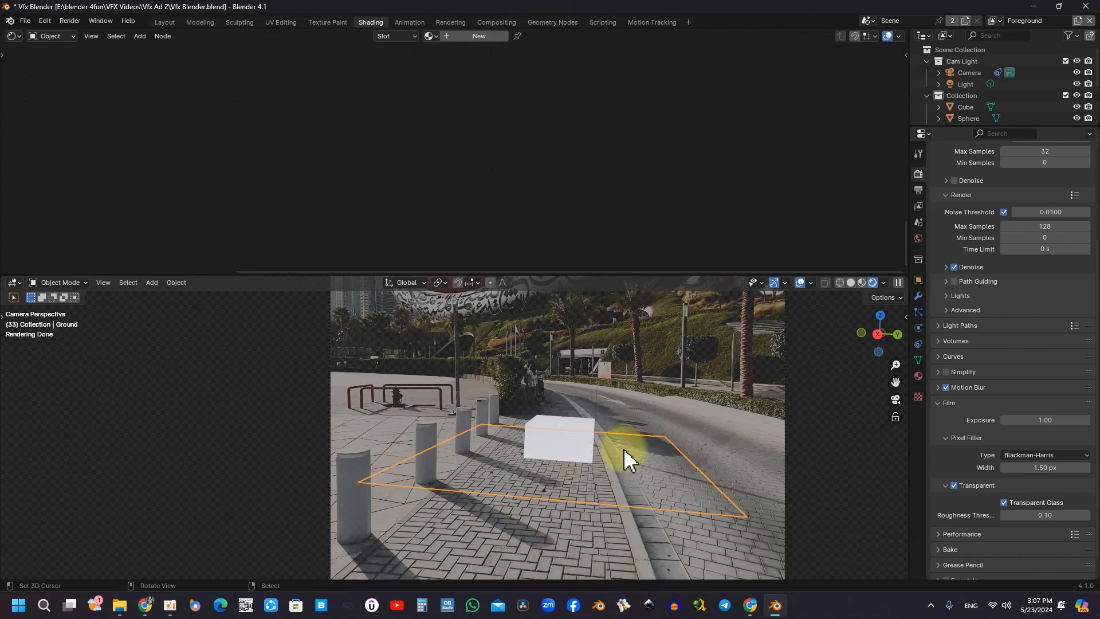
click(573, 439)
click(558, 494)
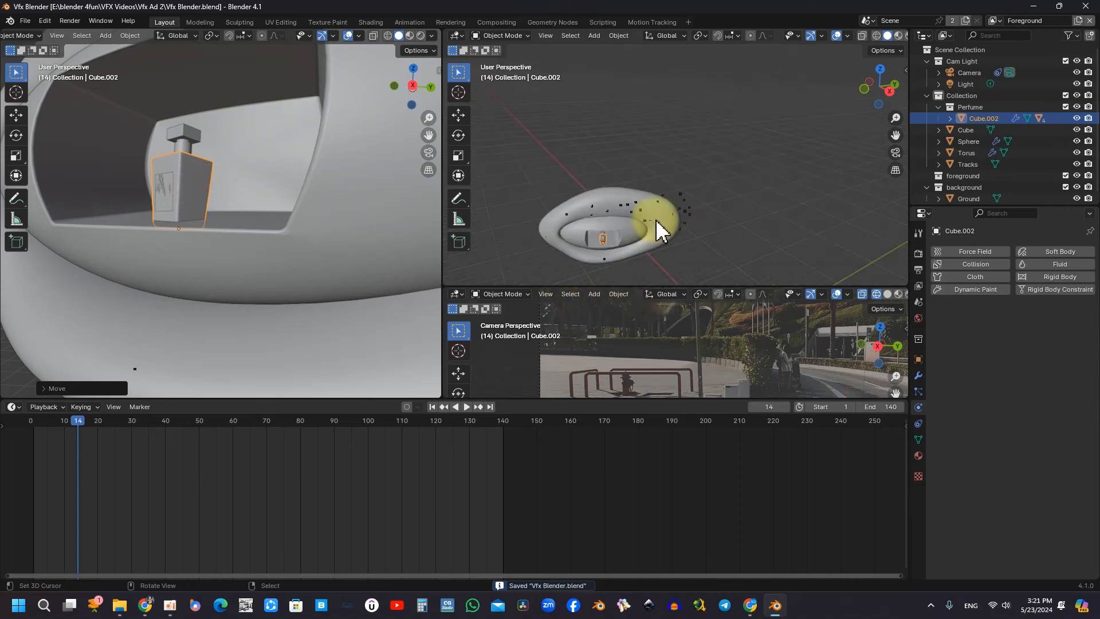
Return to the first frame and insert a keyframe for the perfume bottle standing inside the sphere's opening
key(KP_0)
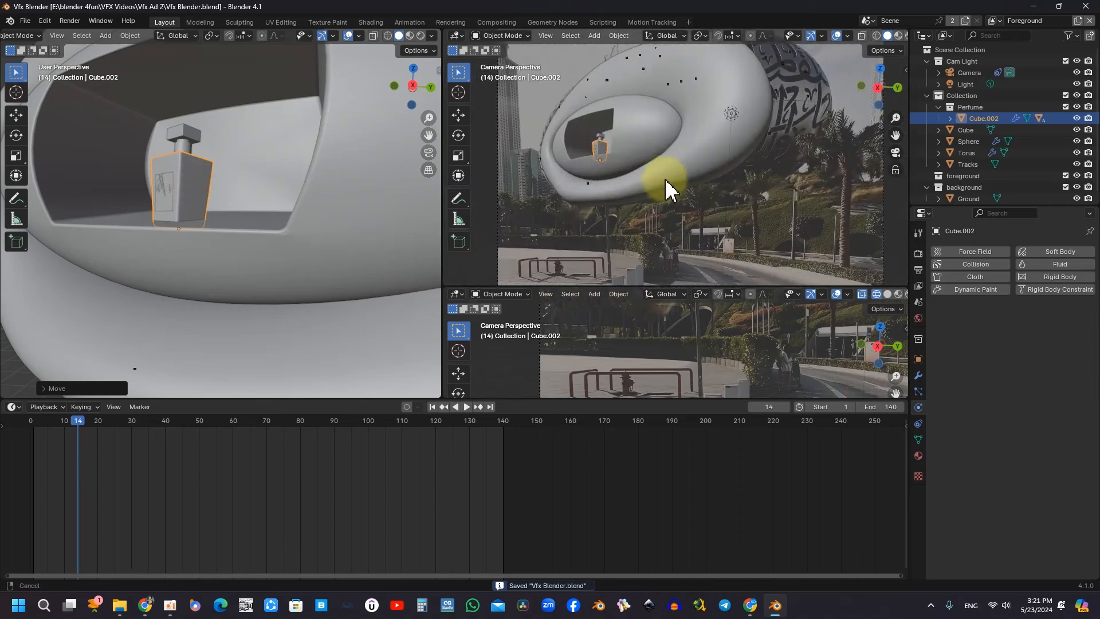
scroll(244, 178, down, 5)
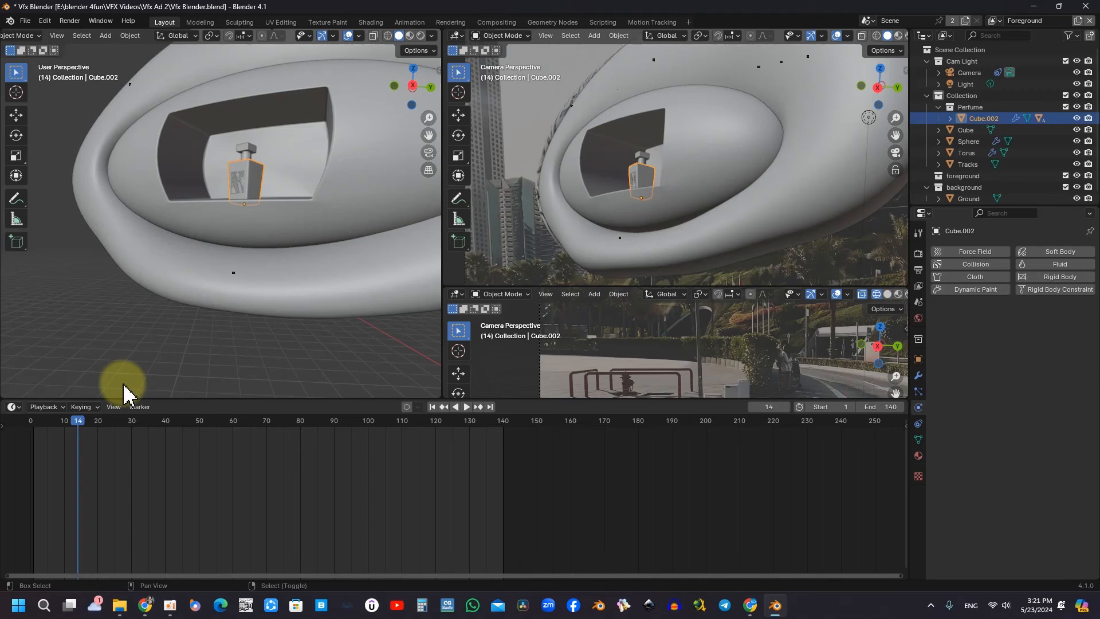
key(shift+Left)
middle_drag(143, 270, 289, 229)
key(i)
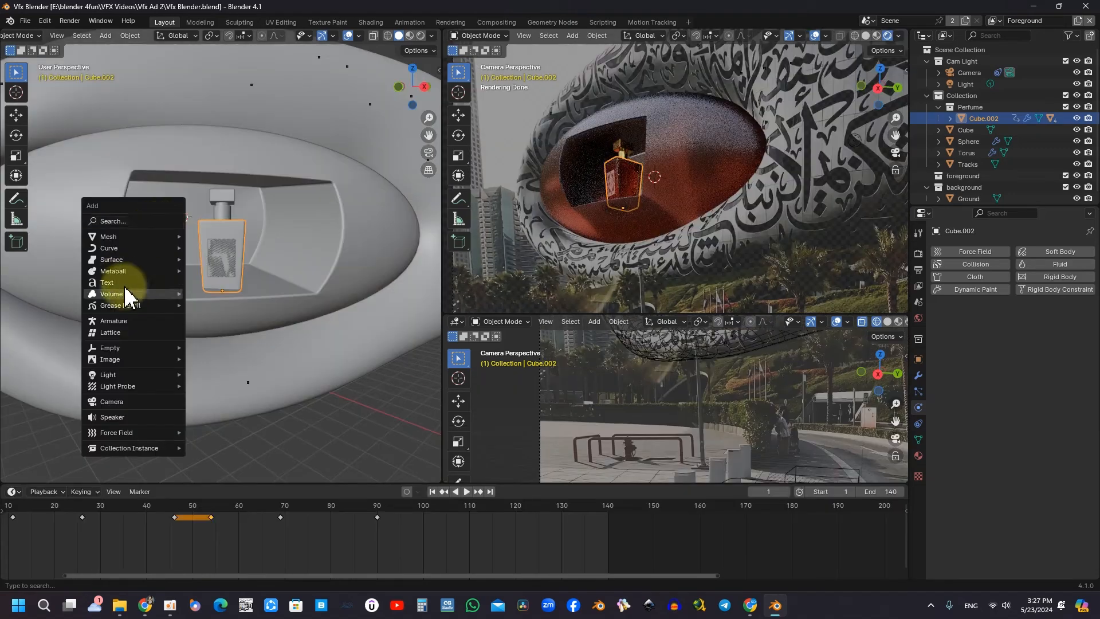
Add an area light at the sphere's opening beside the bottle and rotate it about the X and Y axes
mouse_move(171, 376)
click(211, 411)
middle_drag(213, 406, 177, 324)
key(r)
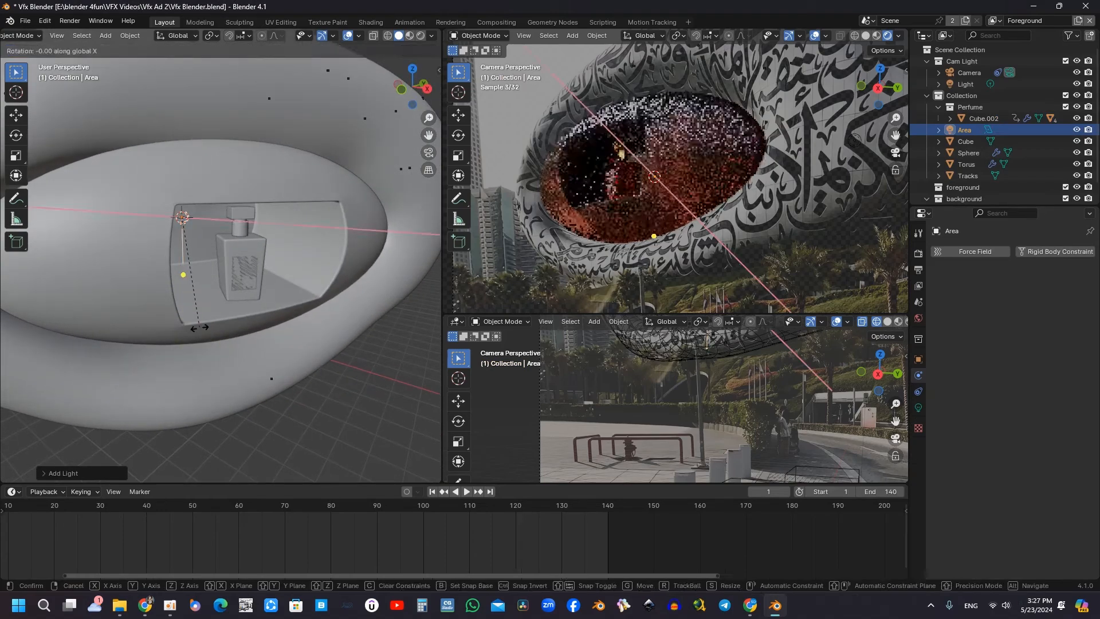
click(208, 319)
key(r)
key(y)
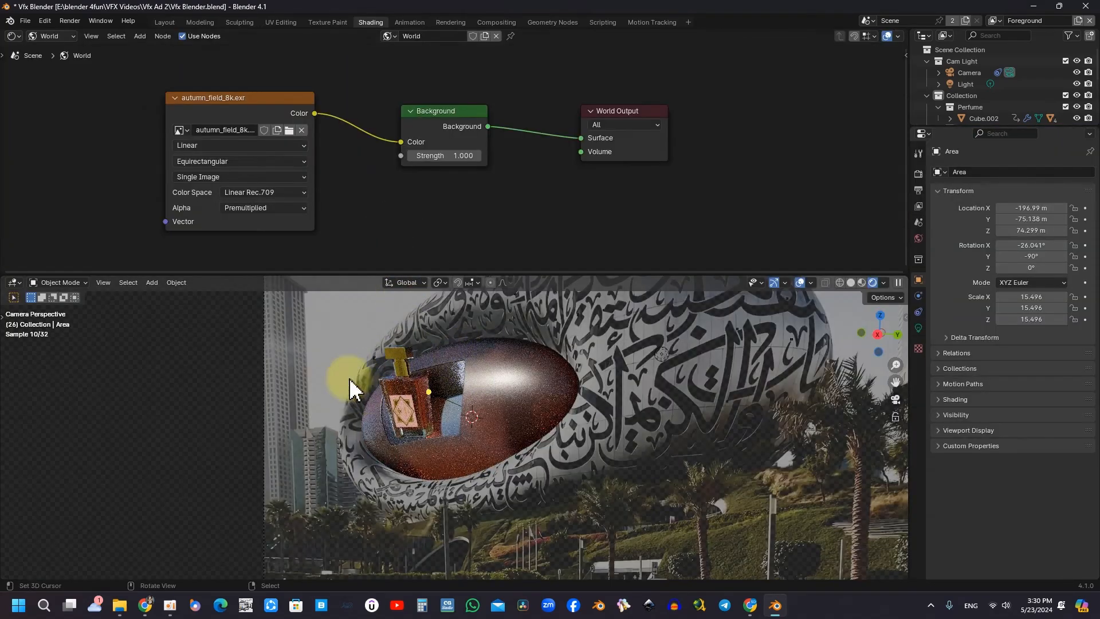
Select the cube on the pavement and bring it close up in the camera view
scroll(433, 385, down, 3)
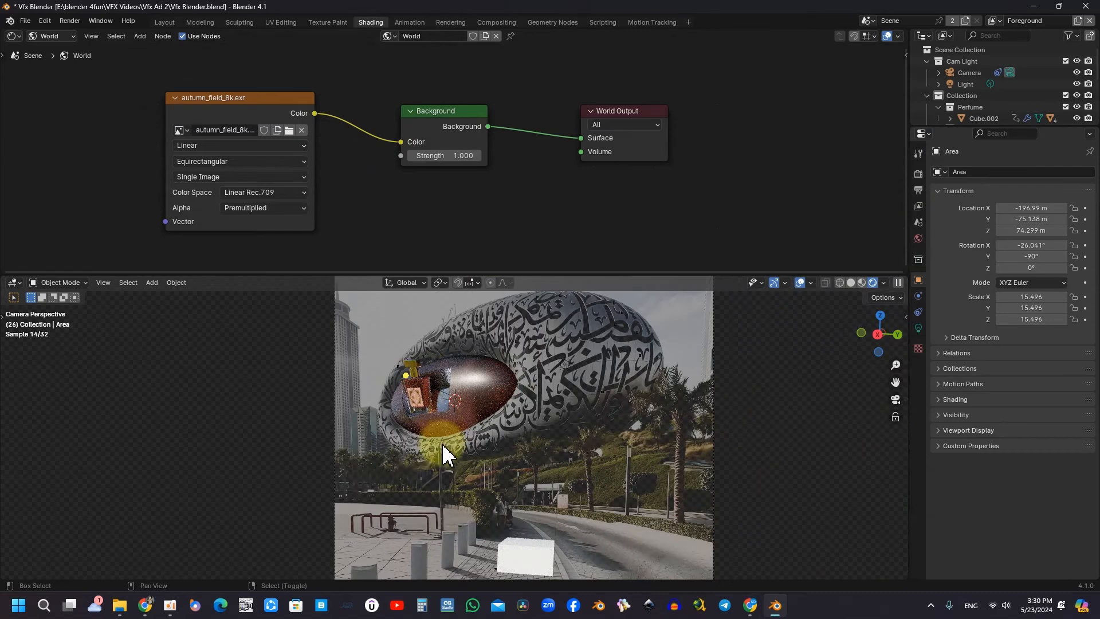
shift+middle_drag(441, 535, 455, 434)
shift+middle_drag(523, 469, 494, 429)
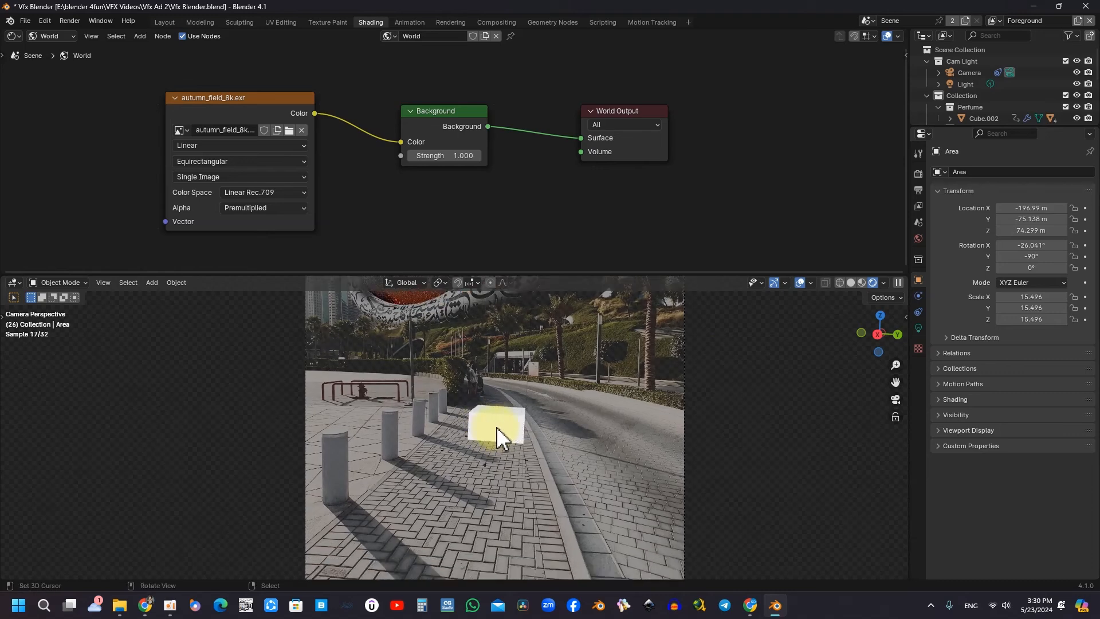
click(494, 453)
scroll(491, 447, up, 3)
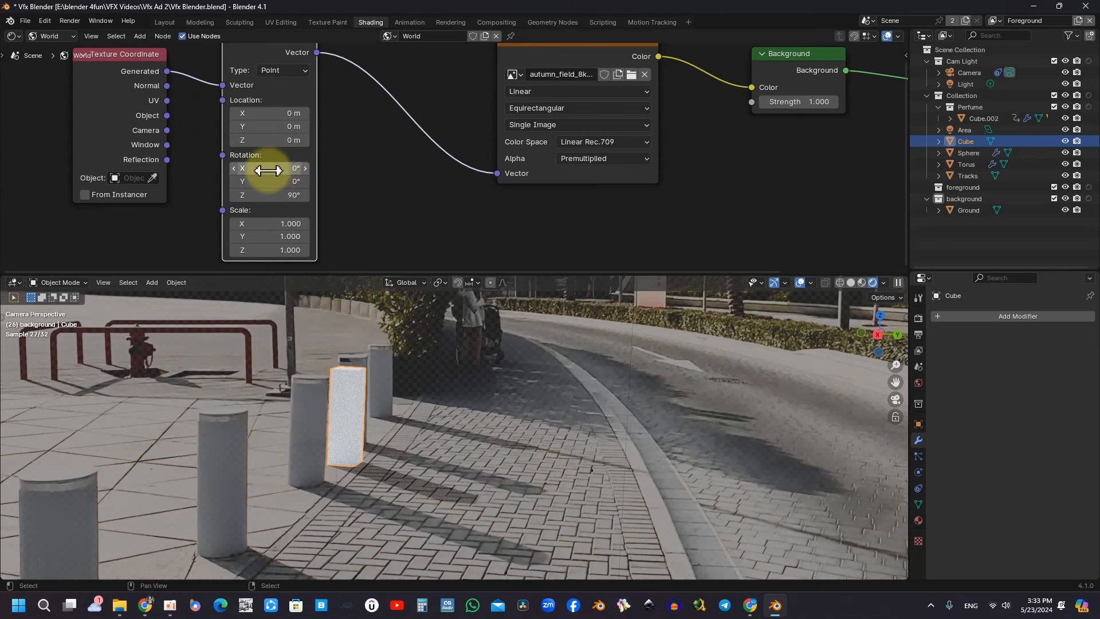
Set the world environment's mapping rotation to -8.75° on X and 0.15° on Y, and save the file
mouse_move(269, 168)
mouse_down()
mouse_move(269, 182)
mouse_move(269, 168)
mouse_move(282, 167)
mouse_move(255, 168)
mouse_up()
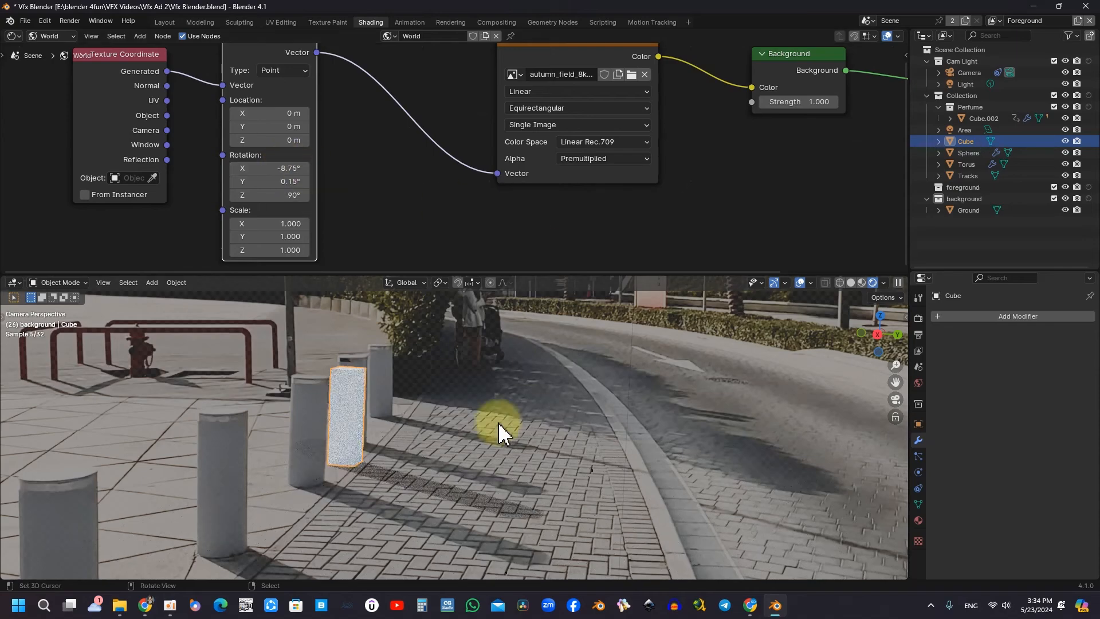
click(448, 431)
key(Home)
key(ctrl+s)
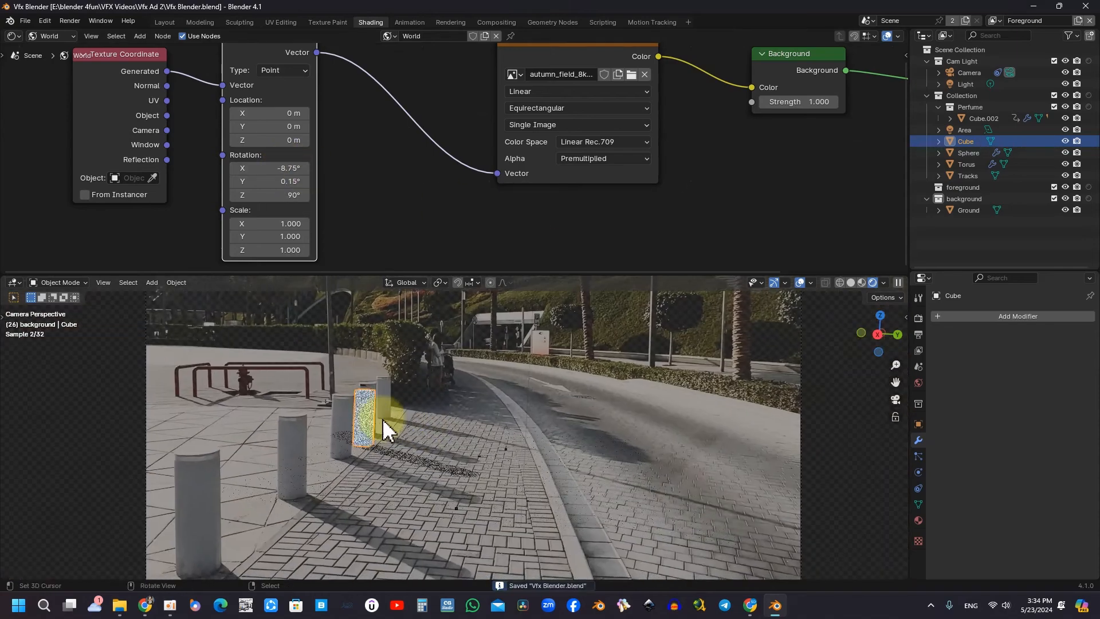
Move the cube and the ground plane into a new collection named B
click(404, 423)
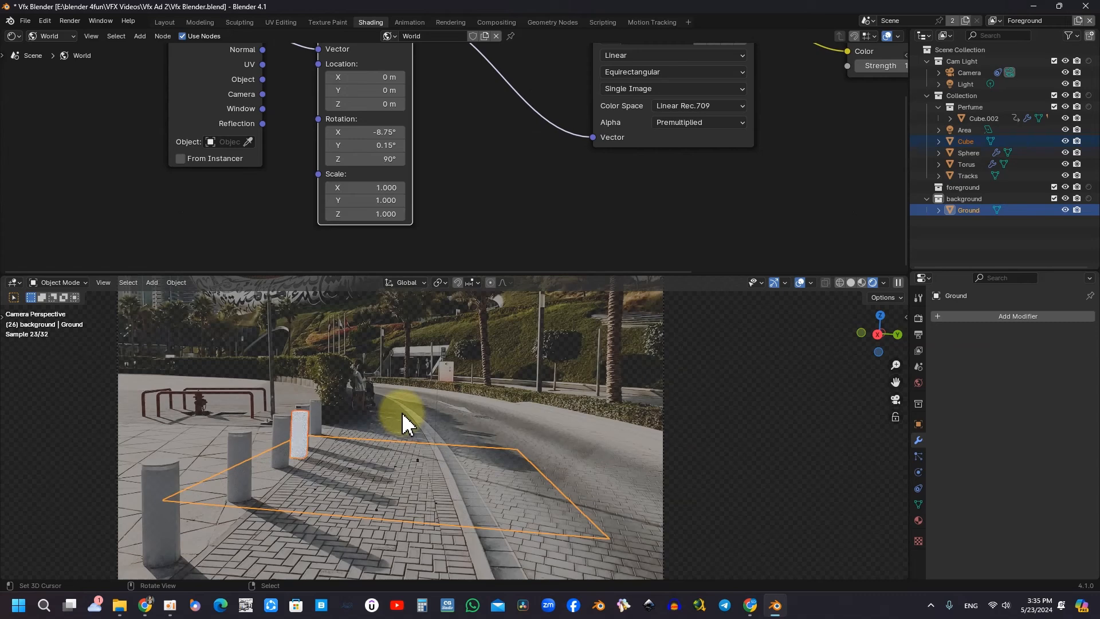
drag(381, 412, 236, 518)
shift+right_click(301, 445)
key(m)
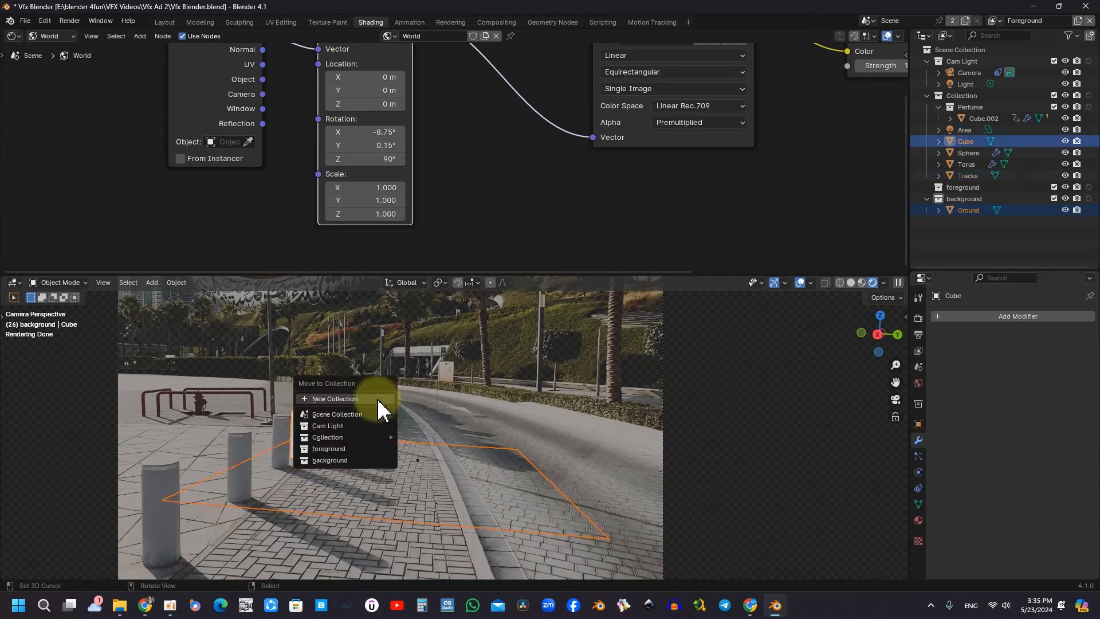
click(378, 399)
click(429, 397)
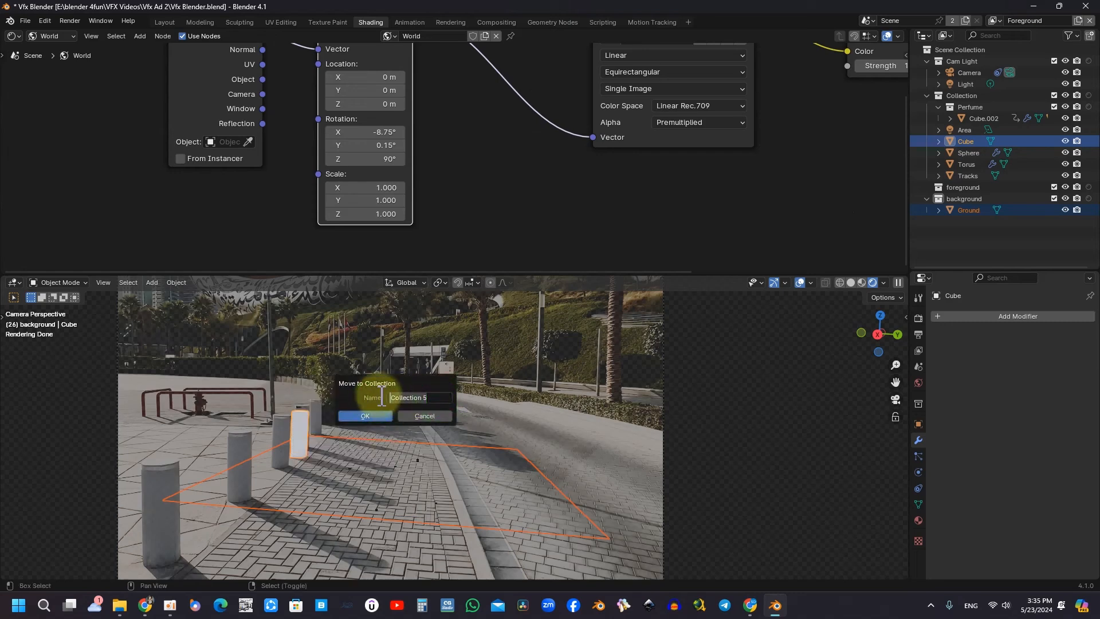
text(B)
click(365, 416)
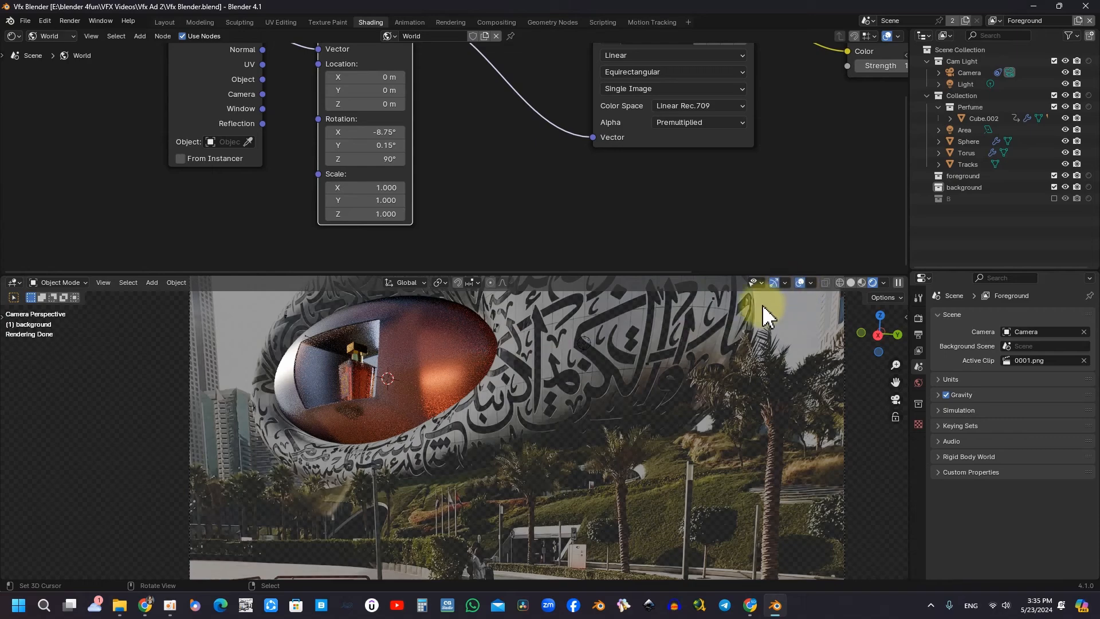
Halve the render resolution to 1080 px wide by 1920 px high
scroll(656, 342, down, 2)
shift+middle_drag(675, 343, 543, 417)
scroll(543, 416, down, 2)
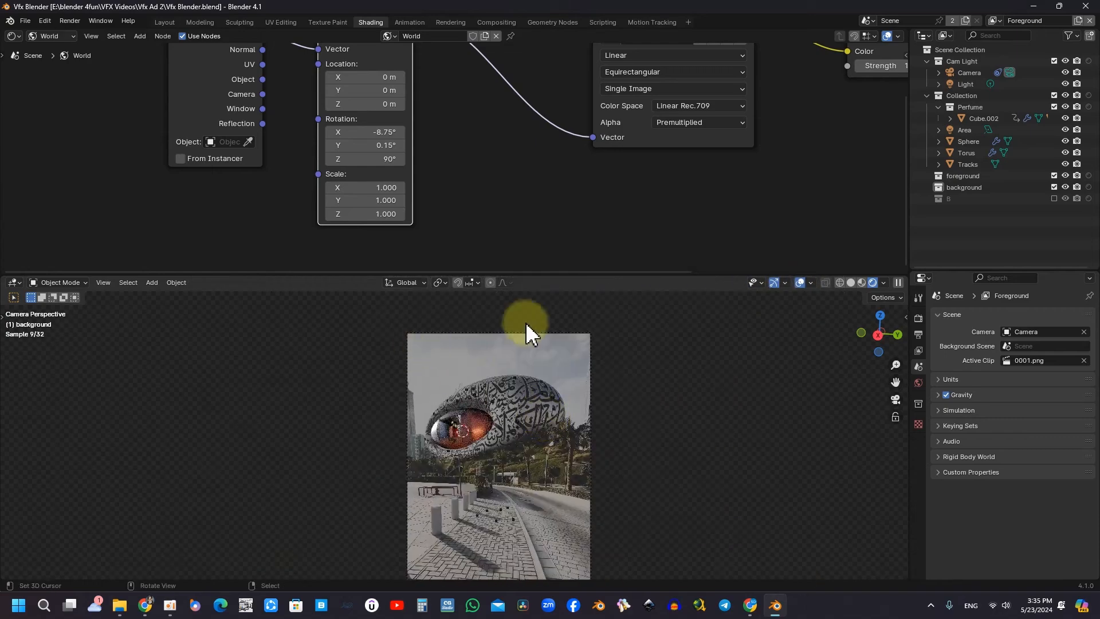
scroll(595, 366, up, 2)
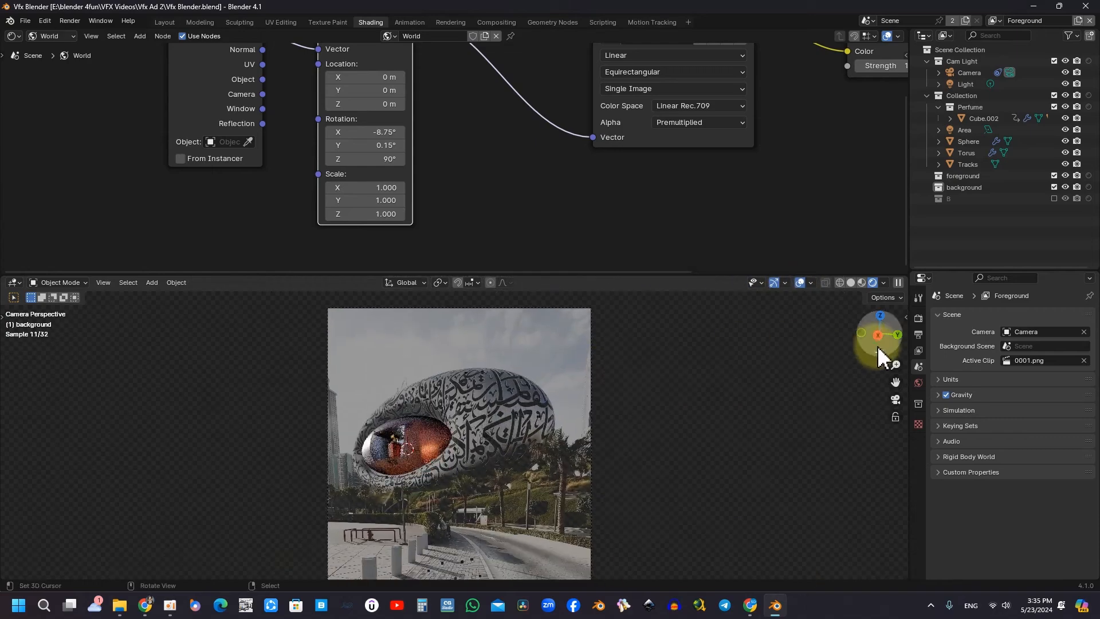
click(918, 334)
click(1036, 332)
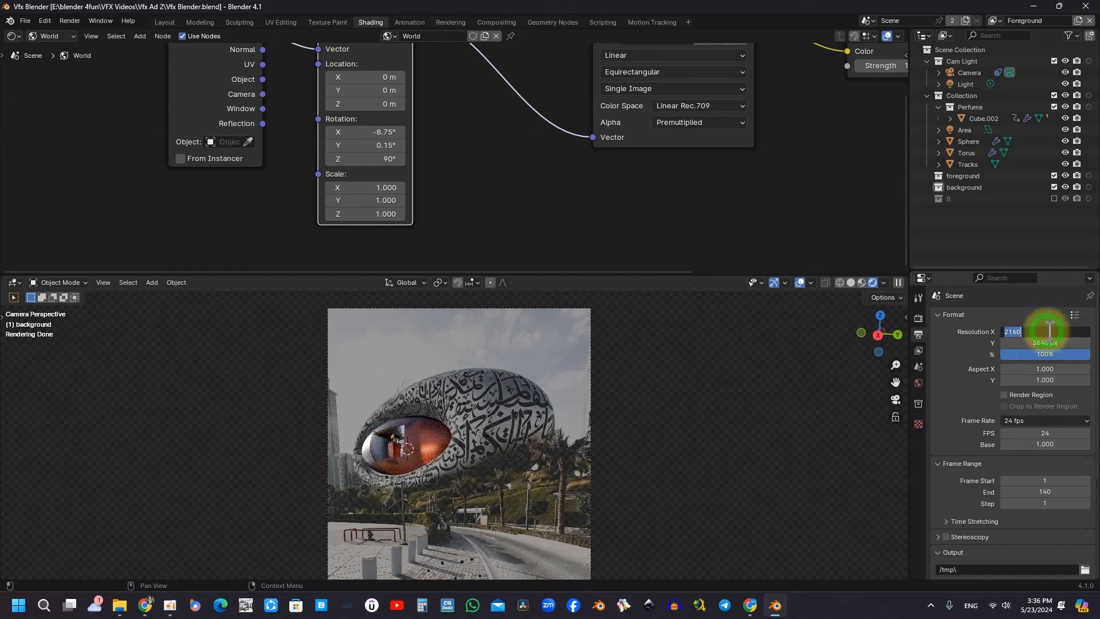
text(1080)
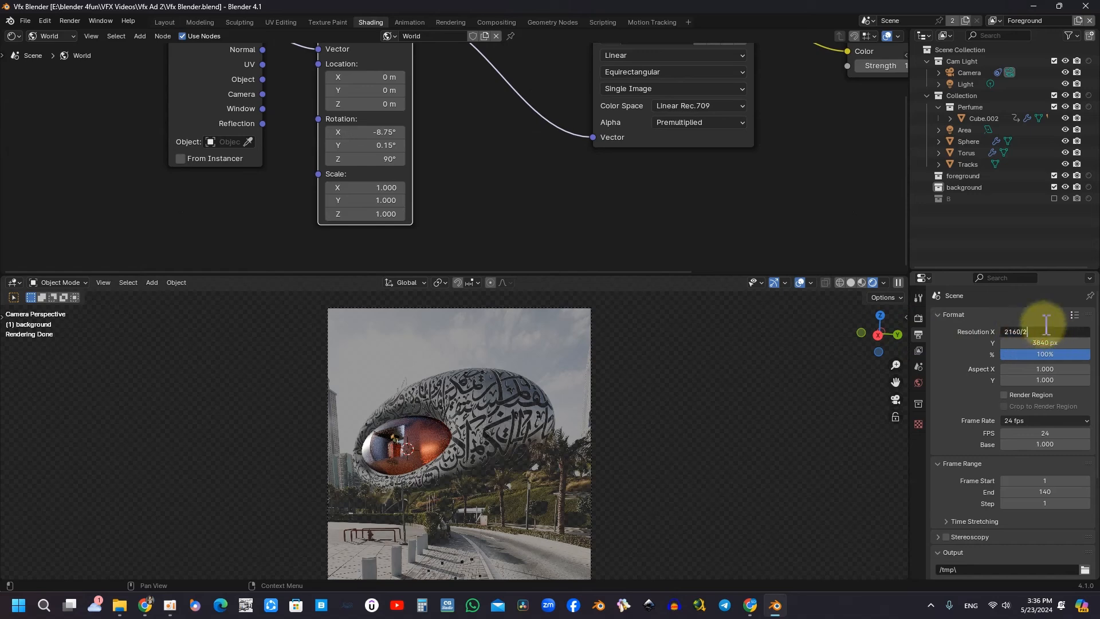
click(1049, 343)
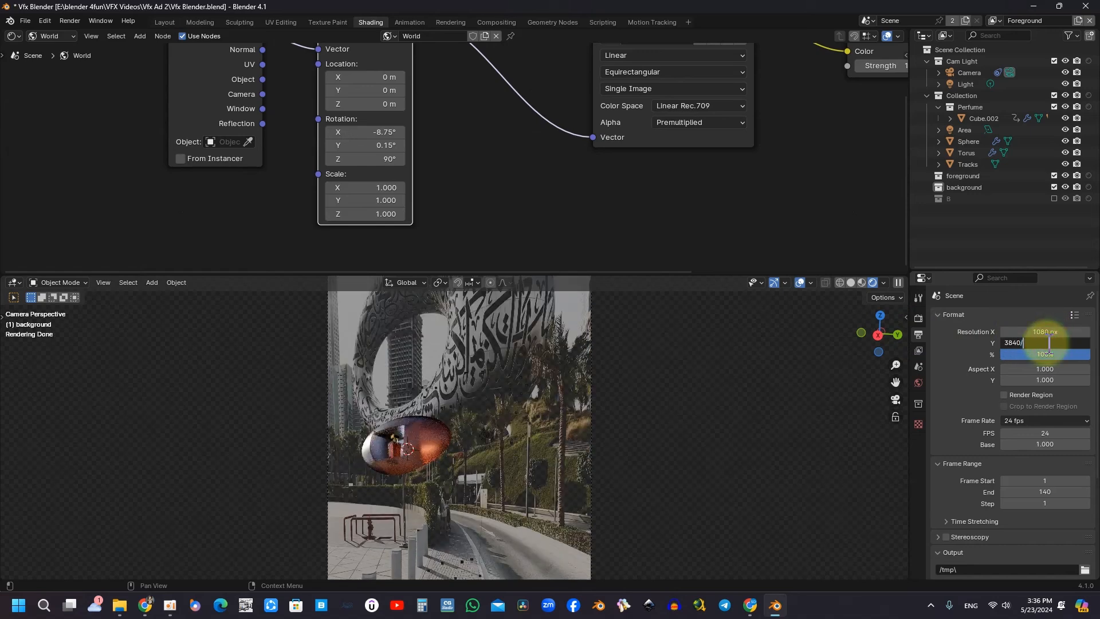
text(/2)
key(Return)
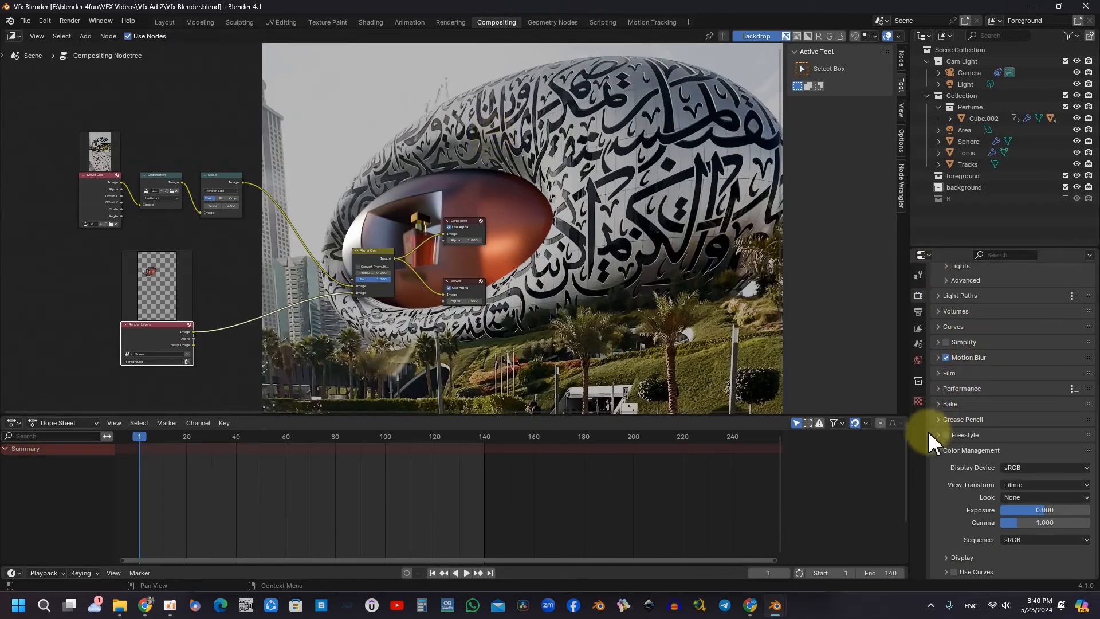
Change the color management view transform to Standard and save the file
scroll(953, 367, up, 6)
scroll(948, 297, up, 6)
scroll(1049, 332, down, 12)
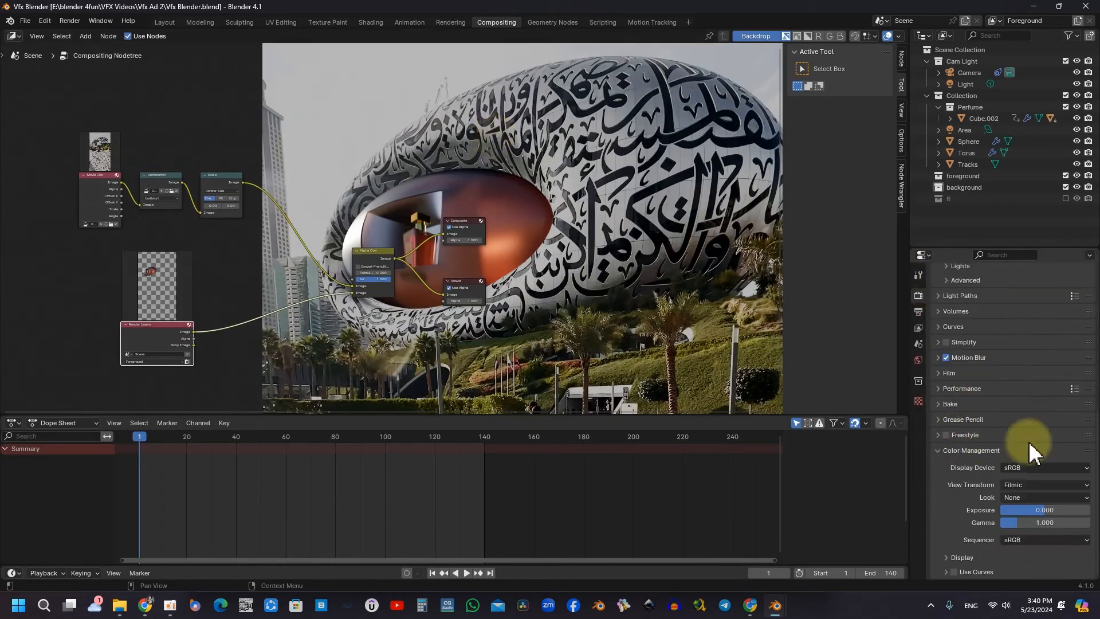
click(1031, 485)
click(1019, 497)
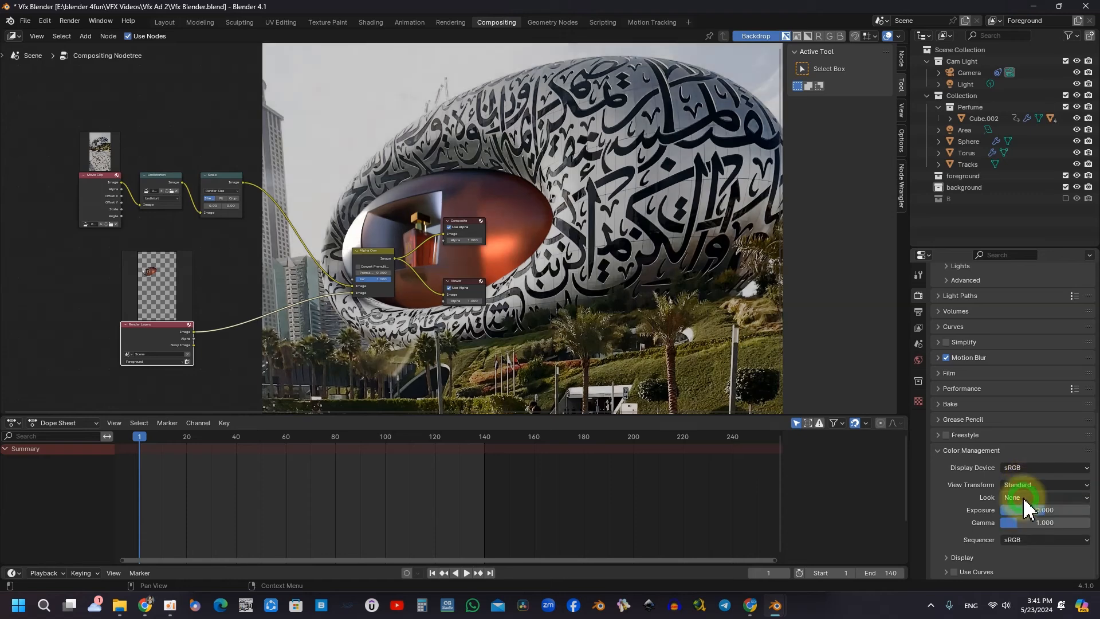
key(ctrl+s)
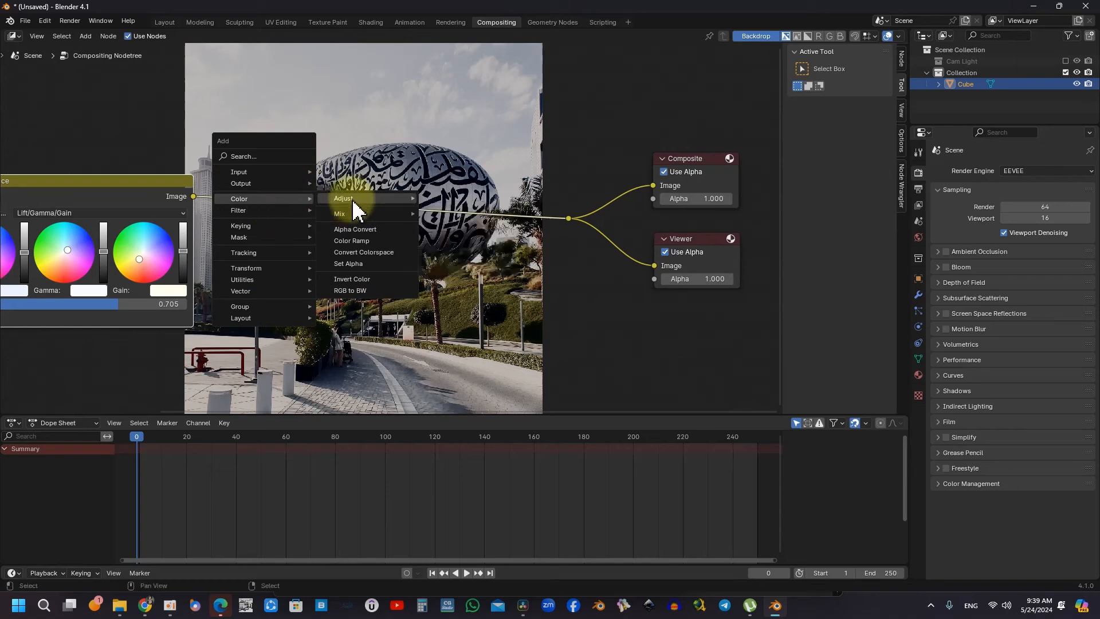
Insert an RGB Curves node between the Color Balance node and the Composite and Viewer outputs
mouse_move(405, 197)
click(453, 278)
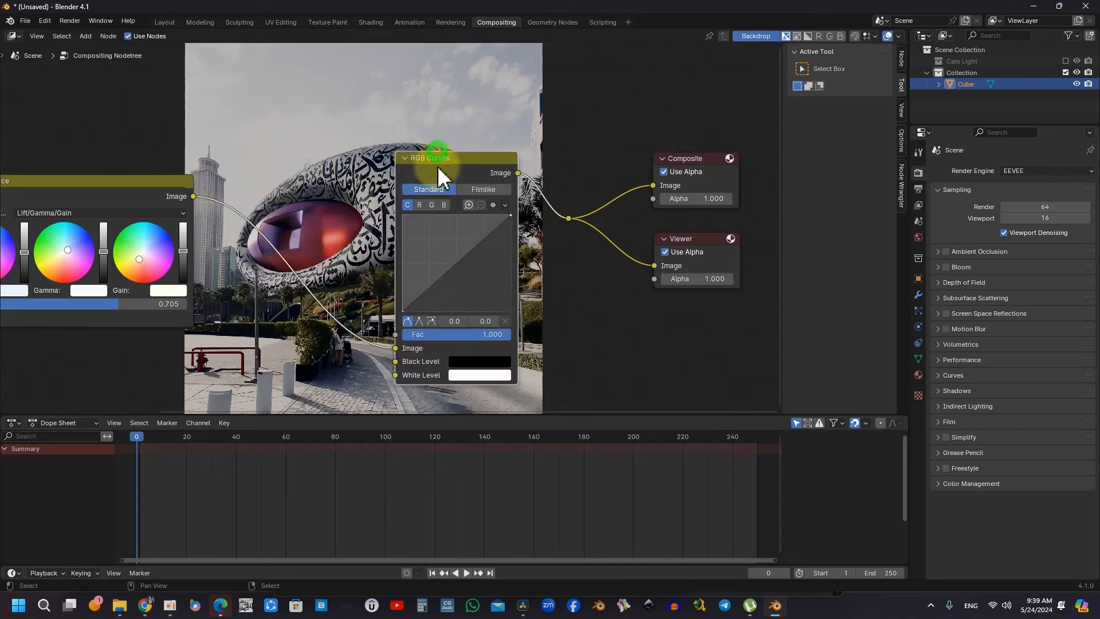
click(527, 177)
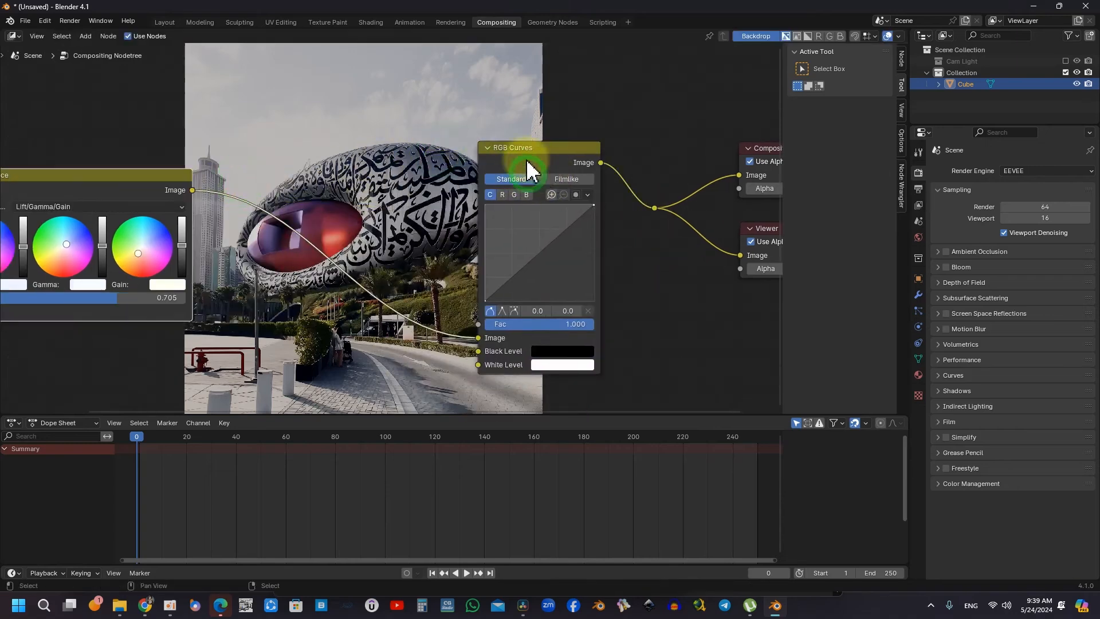
Raise the middle of the combined RGB curve with a point at about 0.4, 0.5 and switch to the red channel
scroll(573, 194, up, 2)
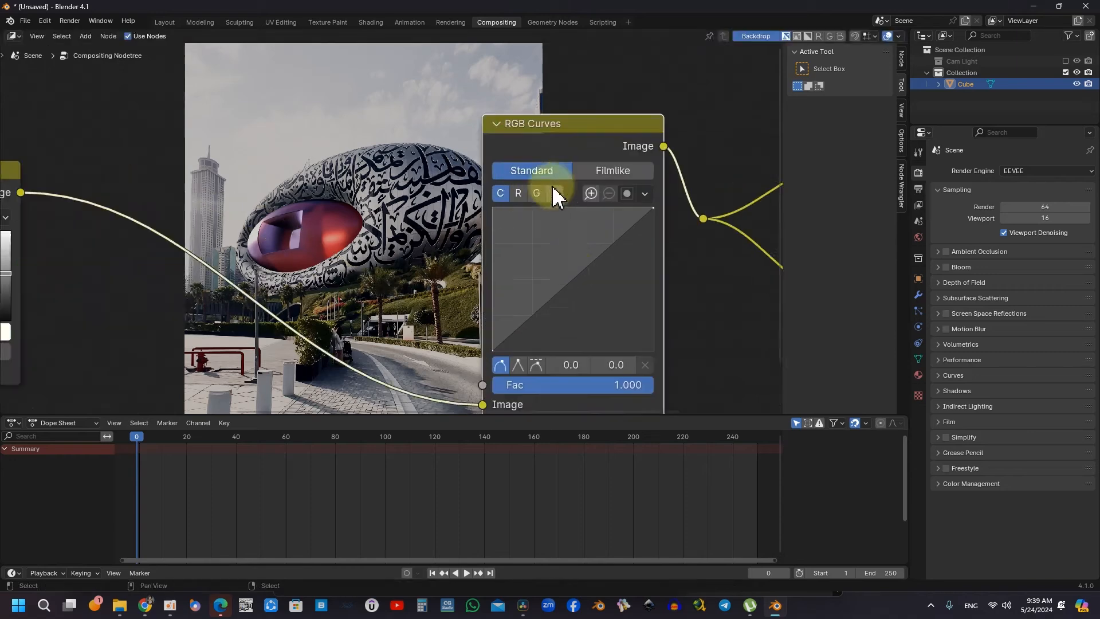
click(591, 270)
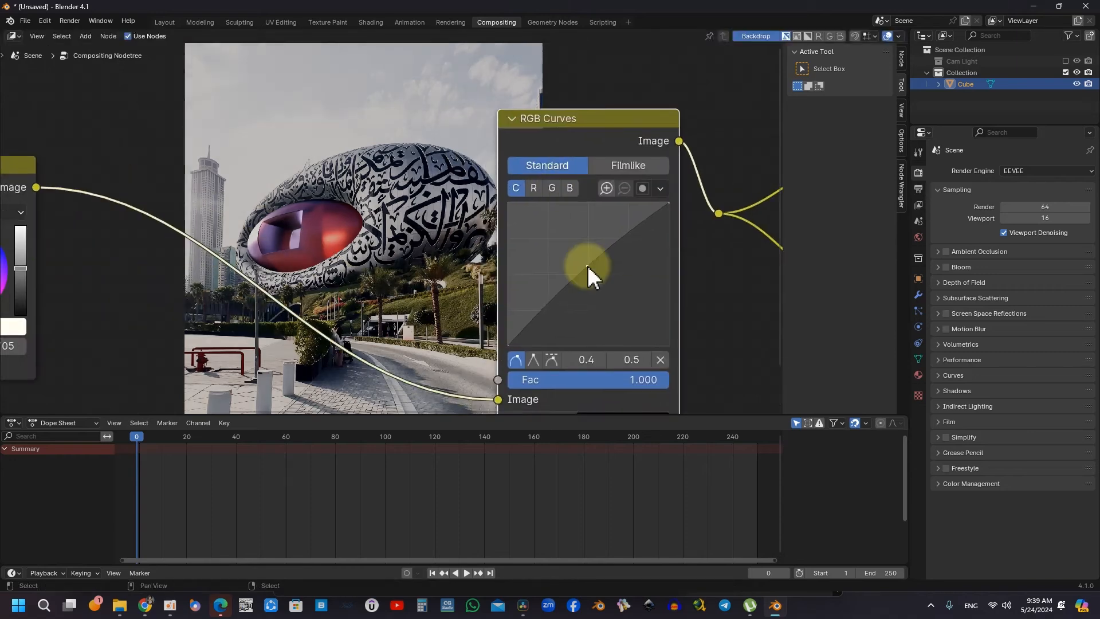
scroll(584, 197, down, 2)
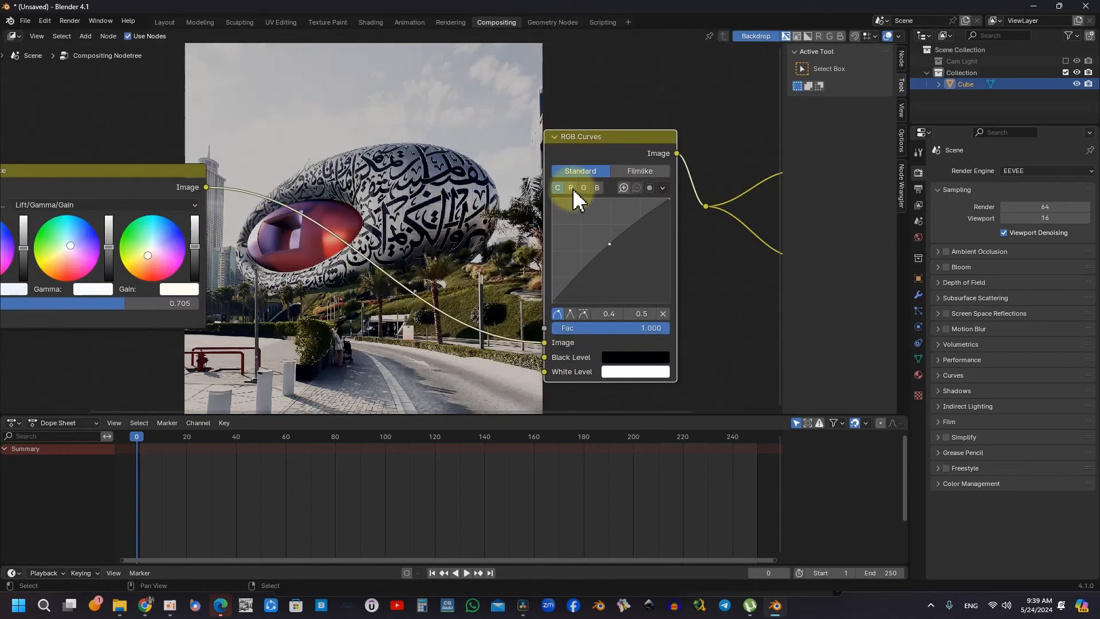
click(571, 188)
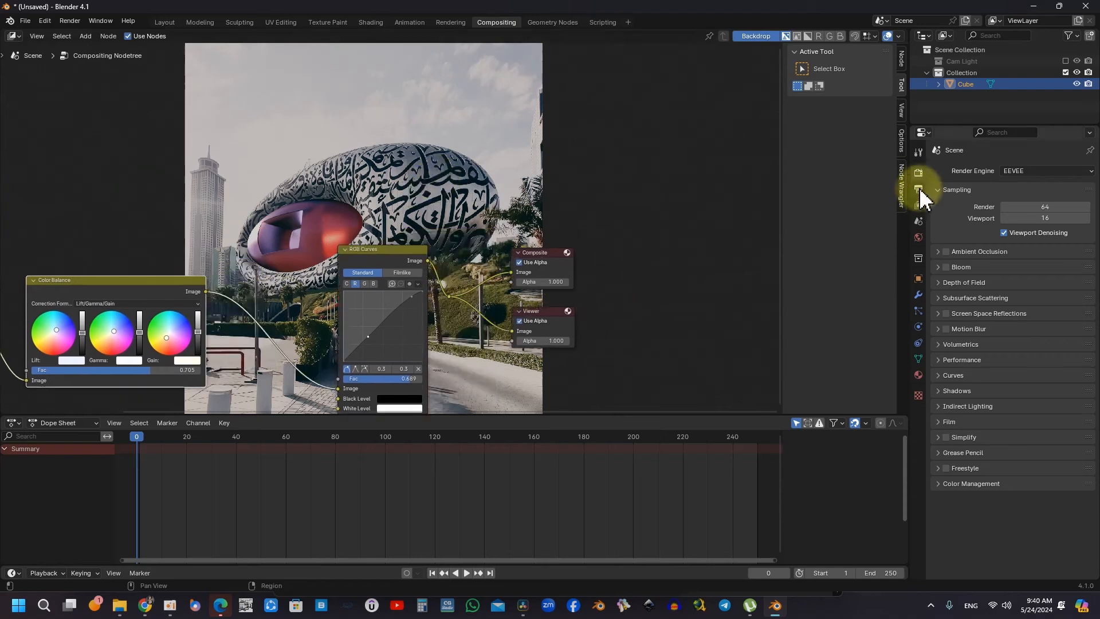
Set the output resolution to 1080 px by 1920 px
click(919, 189)
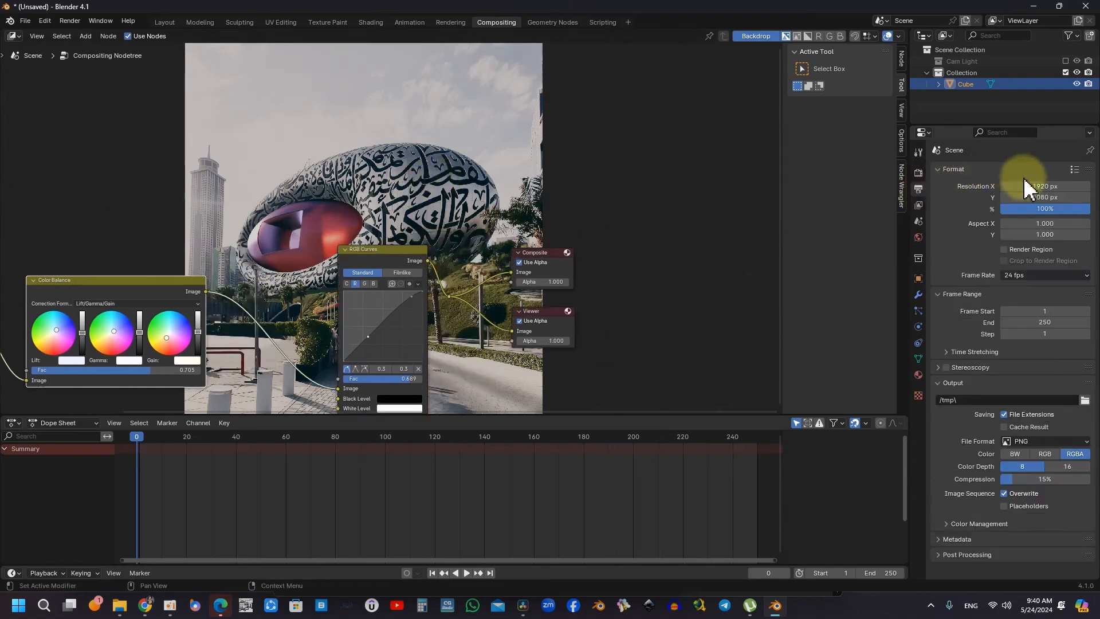
click(1052, 184)
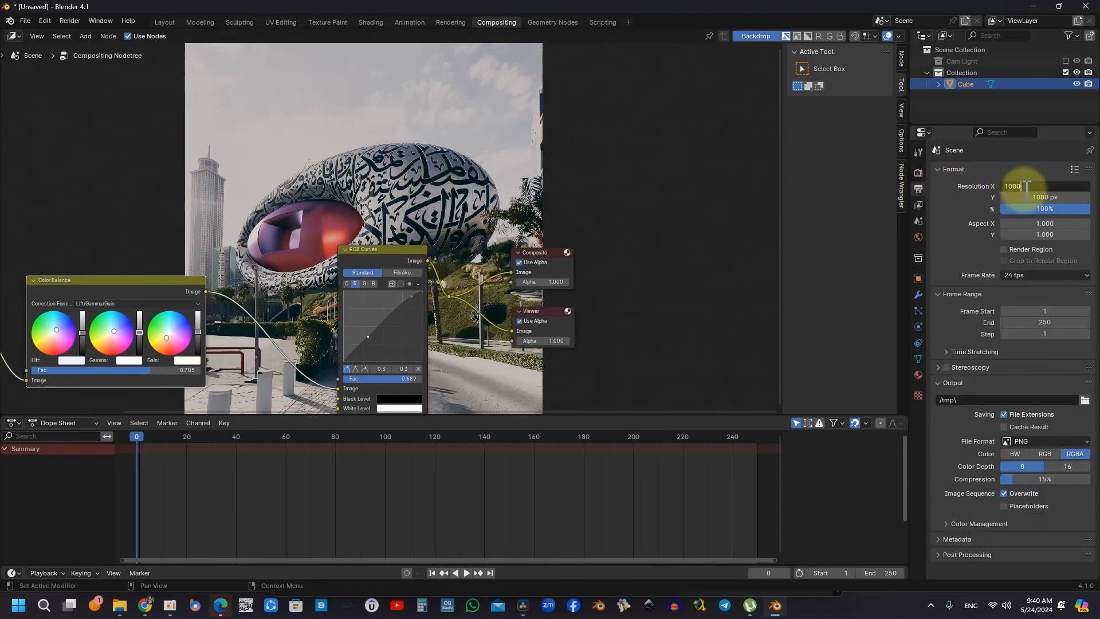
key(Return)
click(1054, 196)
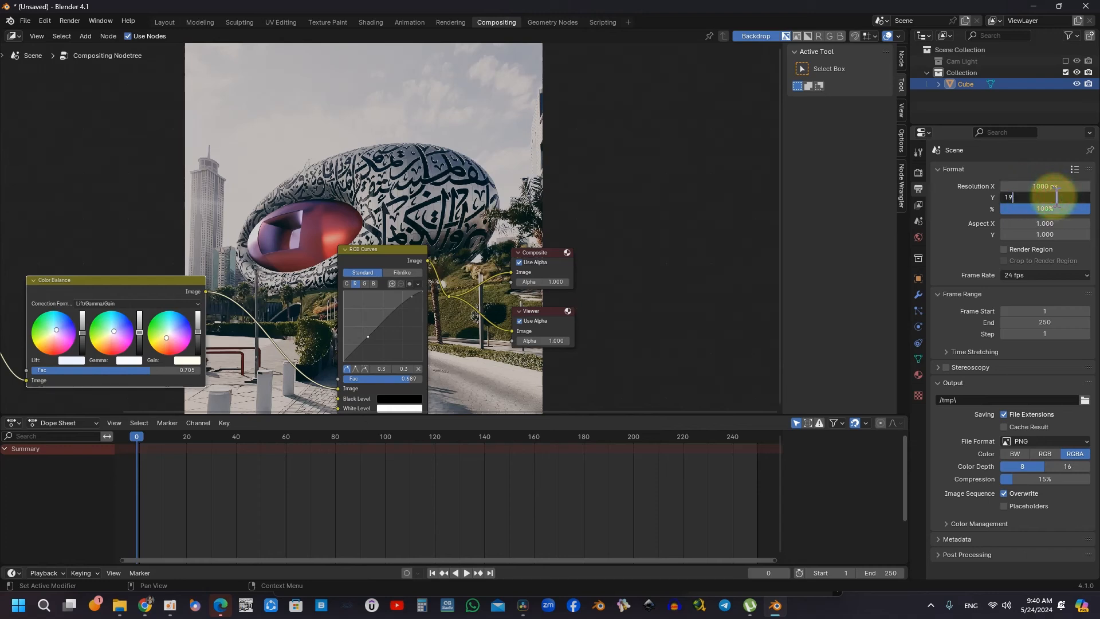
click(624, 265)
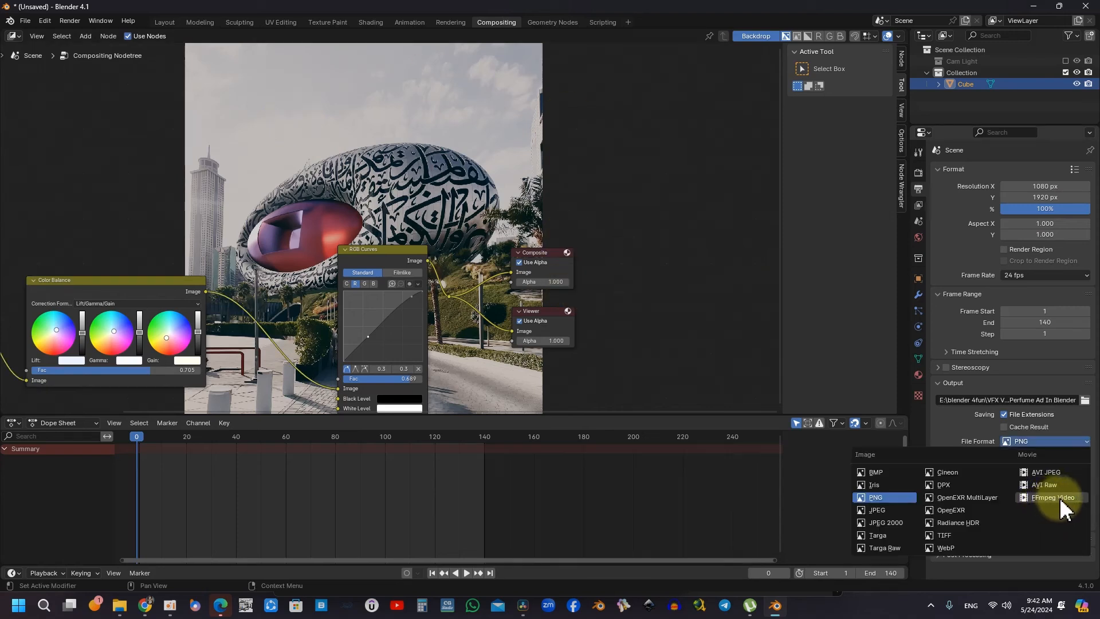
Set the output file format to FFmpeg Video and open the list of encoding presets
click(1061, 498)
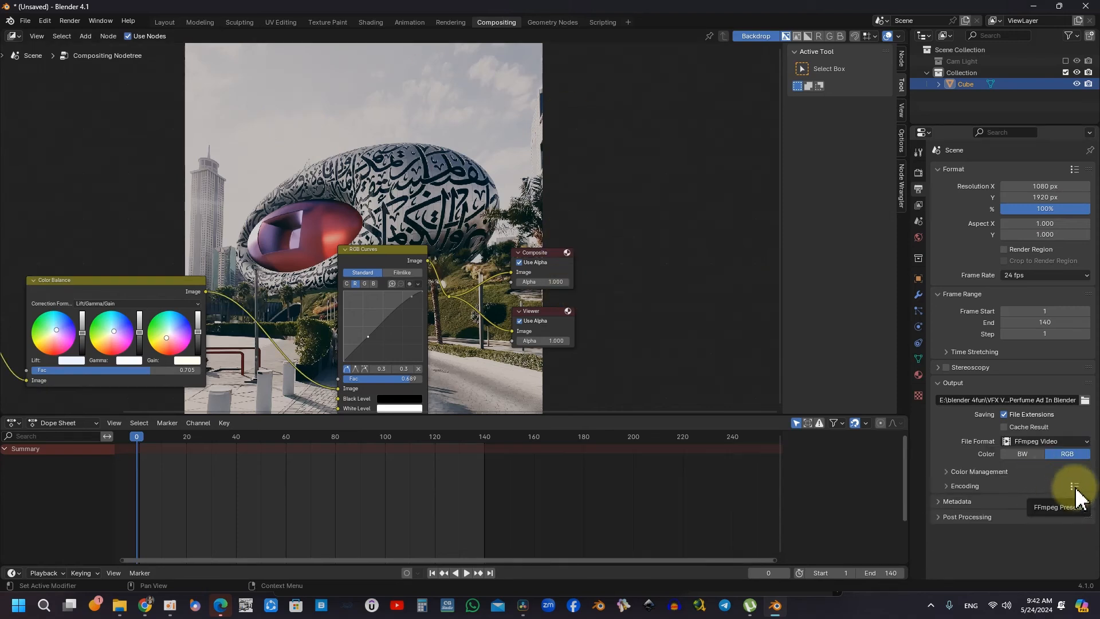
click(1074, 486)
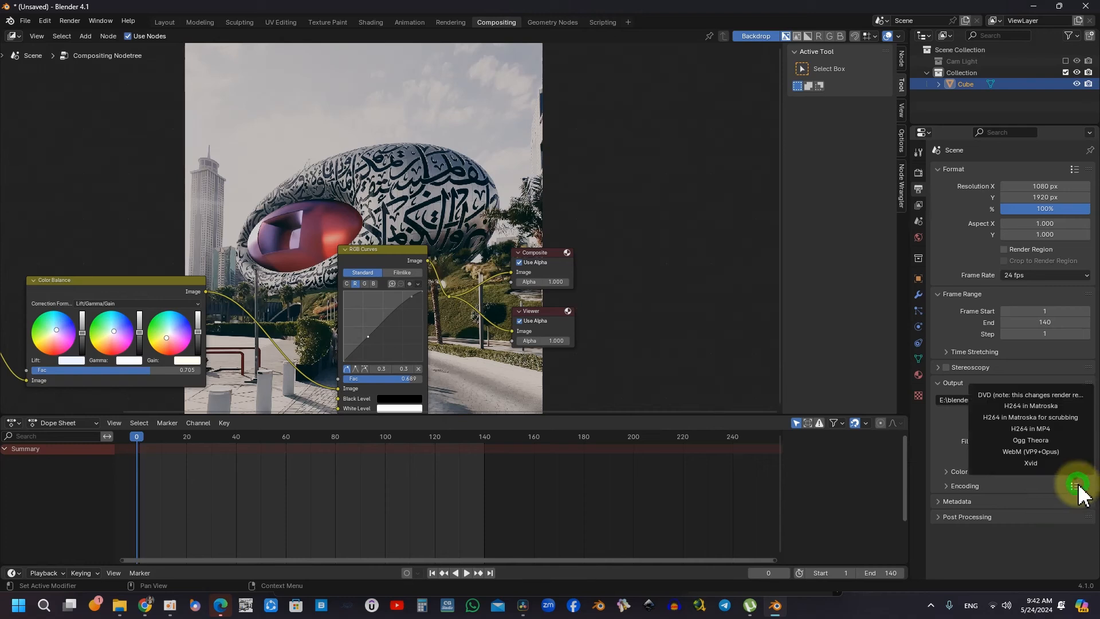